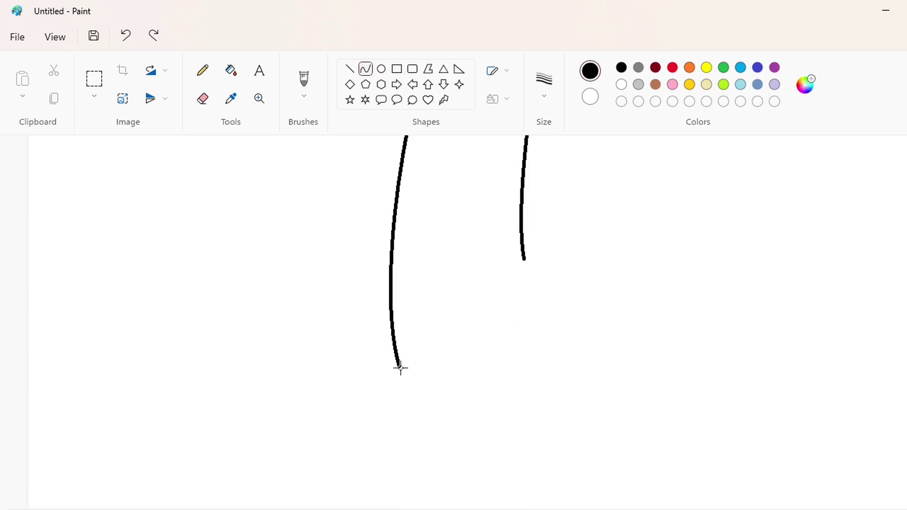
{"action": "mouse_move", "coordinate": [399, 367]}
{"action": "left_mouse_down"}
{"action": "mouse_move", "coordinate": [424, 400]}
{"action": "mouse_move", "coordinate": [415, 384]}
{"action": "mouse_move", "coordinate": [471, 413]}
{"action": "mouse_move", "coordinate": [627, 398]}
{"action": "mouse_move", "coordinate": [631, 386]}
{"action": "left_mouse_up"}
{"action": "left_click", "coordinate": [413, 391]}
{"action": "left_click", "coordinate": [476, 400]}
{"action": "left_click_drag", "start_coordinate": [444, 401], "coordinate": [609, 431]}
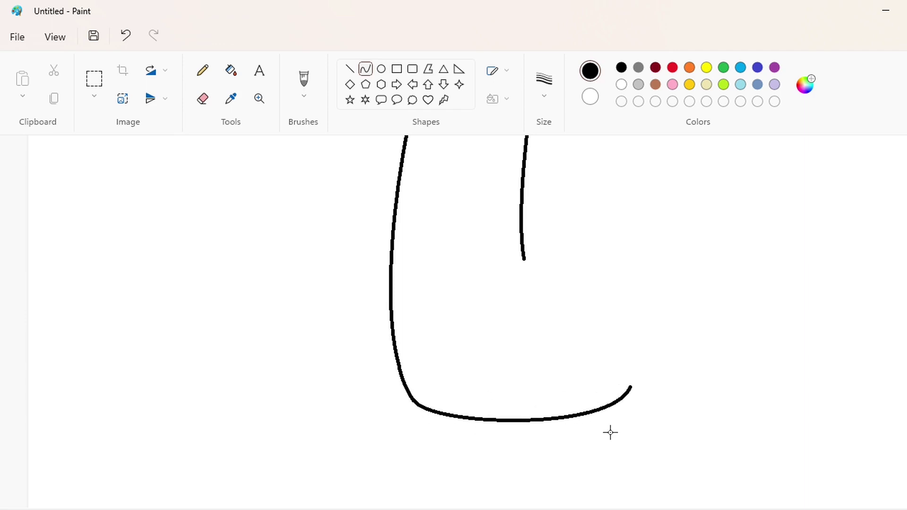
{"action": "scroll", "coordinate": [789, 481], "scroll_direction": "down", "scroll_amount": 2}
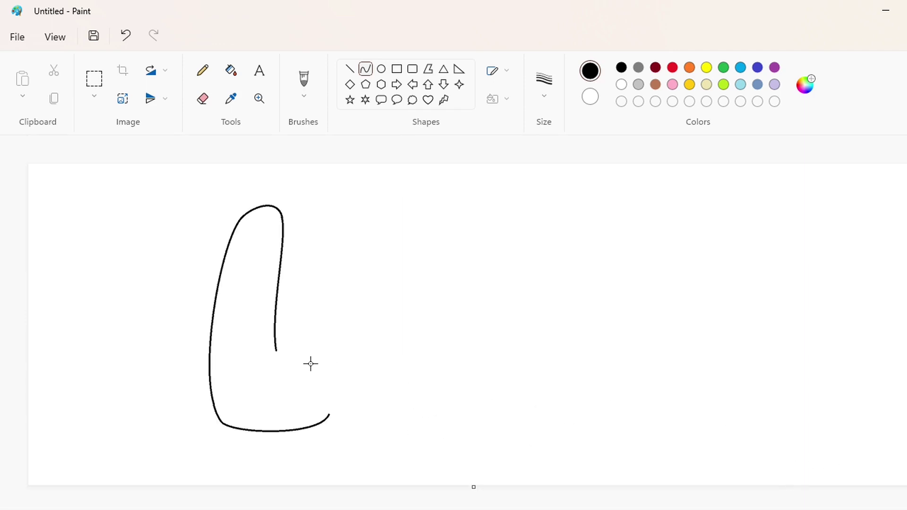
{"action": "key", "text": "ctrl+z"}
- Erase a gap near the lower end of the L outline's left stroke and fill the loose tip with white
{"action": "left_click", "coordinate": [203, 99]}
{"action": "left_click", "coordinate": [813, 508]}
{"action": "scroll", "coordinate": [526, 441], "scroll_direction": "down", "scroll_amount": 3}
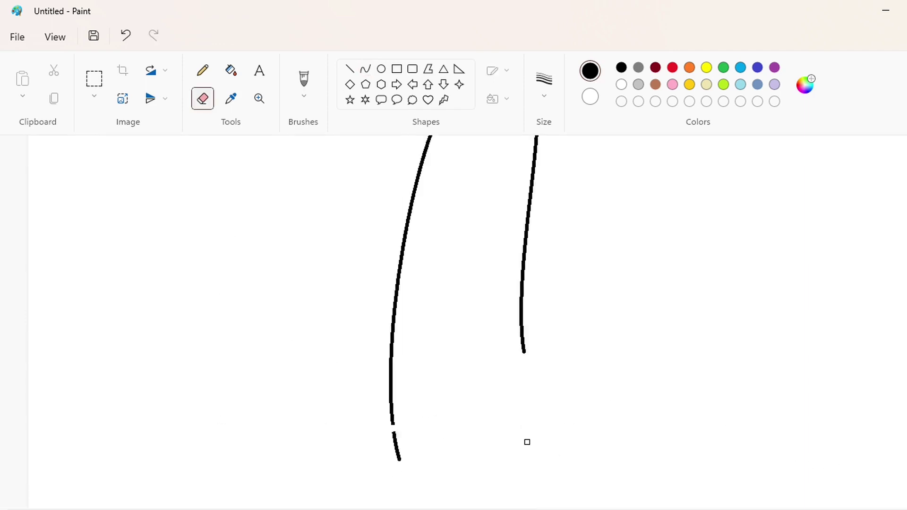
{"action": "left_click", "coordinate": [231, 70]}
{"action": "left_click", "coordinate": [621, 85]}
{"action": "left_click", "coordinate": [395, 355]}
- Draw the L's rounded lower-left corner and gently curved base in black, starting from the left stroke's end
{"action": "left_click", "coordinate": [366, 70]}
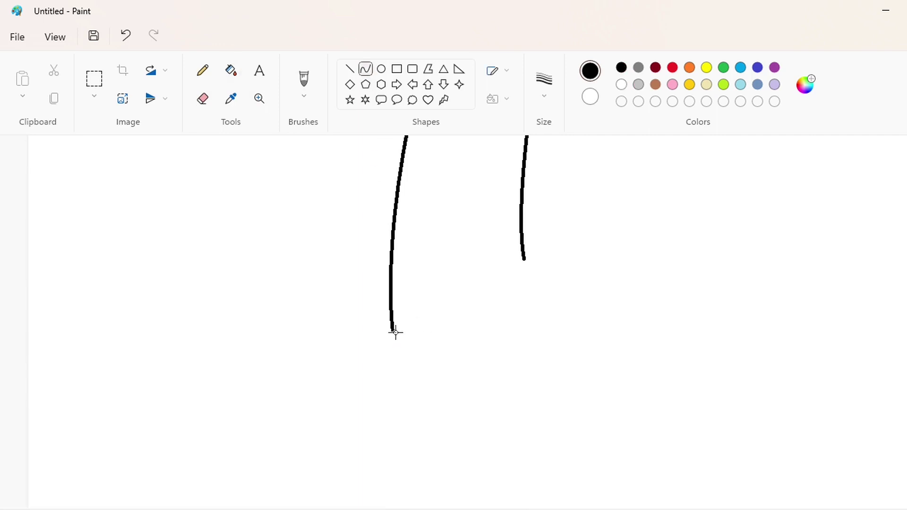
{"action": "mouse_move", "coordinate": [392, 330]}
{"action": "left_mouse_down"}
{"action": "mouse_move", "coordinate": [445, 365]}
{"action": "mouse_move", "coordinate": [412, 369]}
{"action": "left_mouse_up"}
{"action": "key", "text": "ctrl+z"}
{"action": "mouse_move", "coordinate": [392, 332]}
{"action": "left_mouse_down"}
{"action": "mouse_move", "coordinate": [413, 361]}
{"action": "mouse_move", "coordinate": [402, 357]}
{"action": "mouse_move", "coordinate": [466, 367]}
{"action": "mouse_move", "coordinate": [594, 362]}
{"action": "left_mouse_up"}
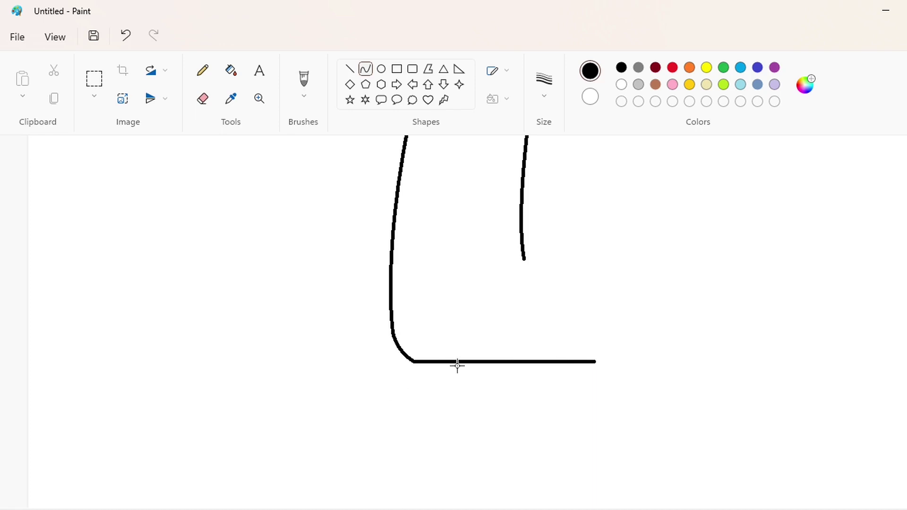
{"action": "left_click_drag", "start_coordinate": [457, 365], "coordinate": [441, 379]}
{"action": "left_click_drag", "start_coordinate": [537, 370], "coordinate": [546, 381]}
{"action": "left_click", "coordinate": [760, 387]}
{"action": "left_click", "coordinate": [814, 508]}
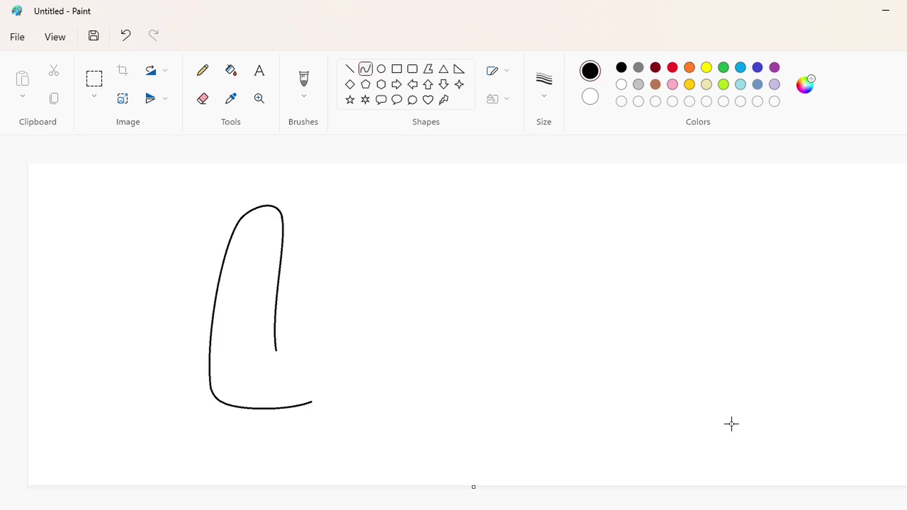
- Close the L outline with a black curve bulging outward from the inner stroke's end to the base's right end
{"action": "scroll", "coordinate": [731, 423], "scroll_direction": "up", "scroll_amount": 2}
{"action": "scroll", "coordinate": [429, 377], "scroll_direction": "right", "scroll_amount": 3}
{"action": "mouse_move", "coordinate": [395, 350]}
{"action": "left_mouse_down"}
{"action": "mouse_move", "coordinate": [462, 402]}
{"action": "mouse_move", "coordinate": [466, 452]}
{"action": "left_mouse_up"}
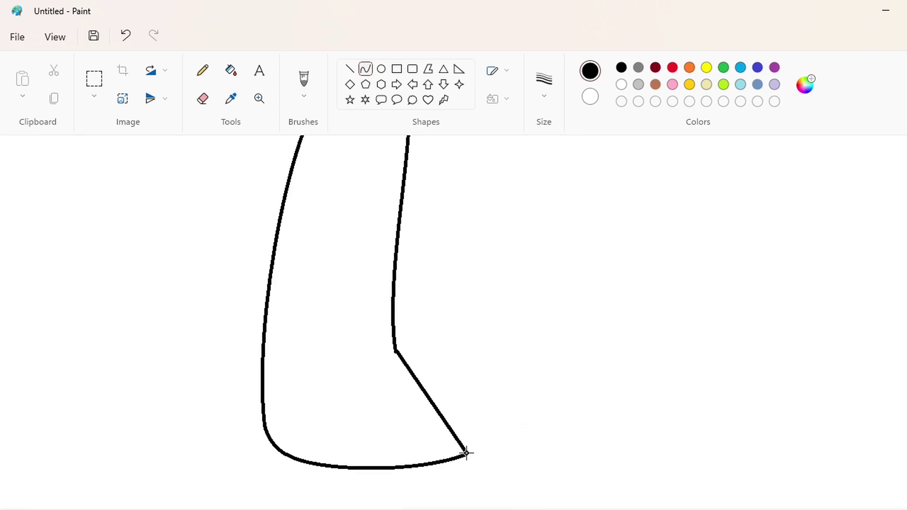
{"action": "left_click_drag", "start_coordinate": [431, 379], "coordinate": [518, 412]}
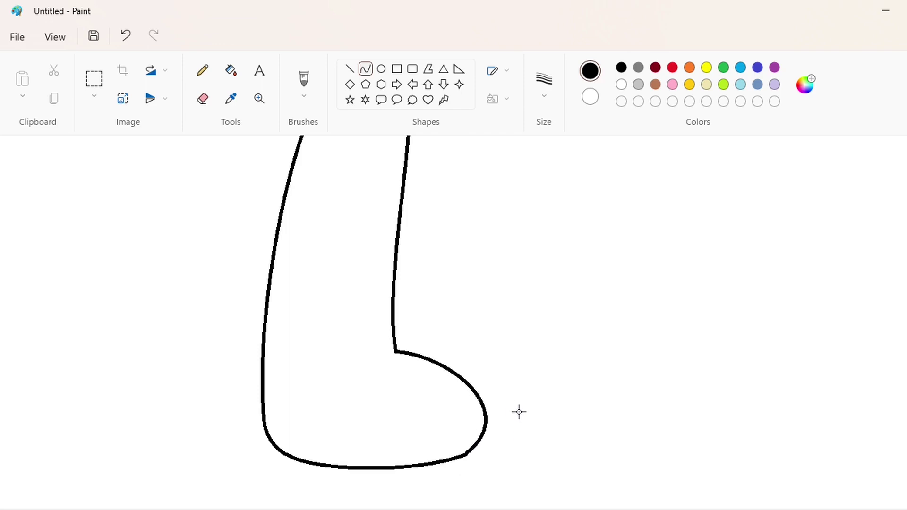
- Cut the L outline on both sides of its lower-left corner and remove that corner piece with a white fill
{"action": "left_click", "coordinate": [203, 99]}
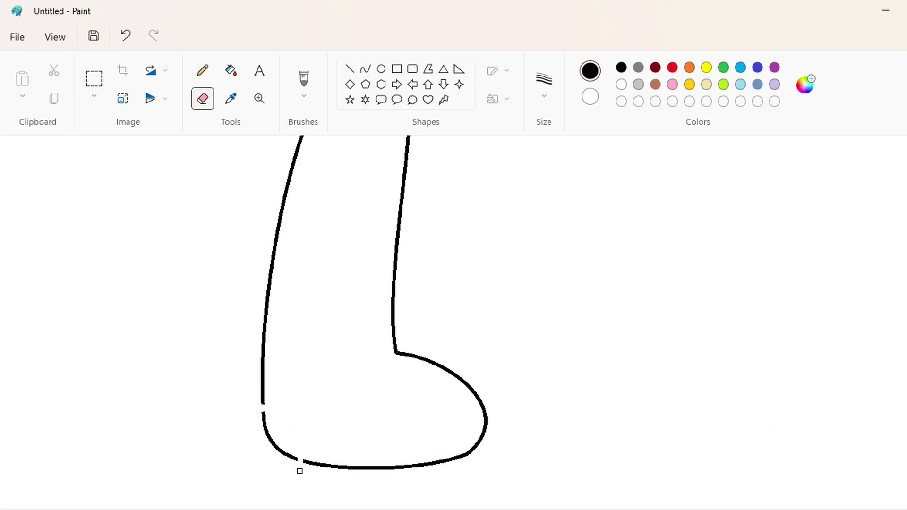
{"action": "left_click", "coordinate": [230, 71]}
{"action": "left_click", "coordinate": [621, 84]}
{"action": "left_click", "coordinate": [285, 453]}
{"action": "scroll", "coordinate": [740, 442], "scroll_direction": "down", "scroll_amount": 3}
- Redraw the L's lower-left corner as a smooth black curve and fill the closed letter with black
{"action": "left_click", "coordinate": [366, 70]}
{"action": "left_click", "coordinate": [621, 69]}
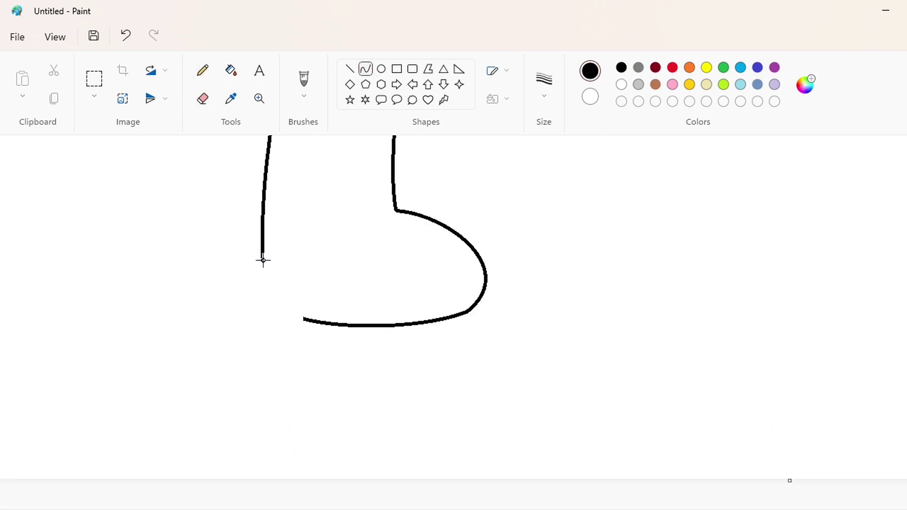
{"action": "mouse_move", "coordinate": [263, 260]}
{"action": "left_mouse_down"}
{"action": "mouse_move", "coordinate": [303, 319]}
{"action": "mouse_move", "coordinate": [270, 311]}
{"action": "left_mouse_up"}
{"action": "scroll", "coordinate": [772, 470], "scroll_direction": "down", "scroll_amount": 2}
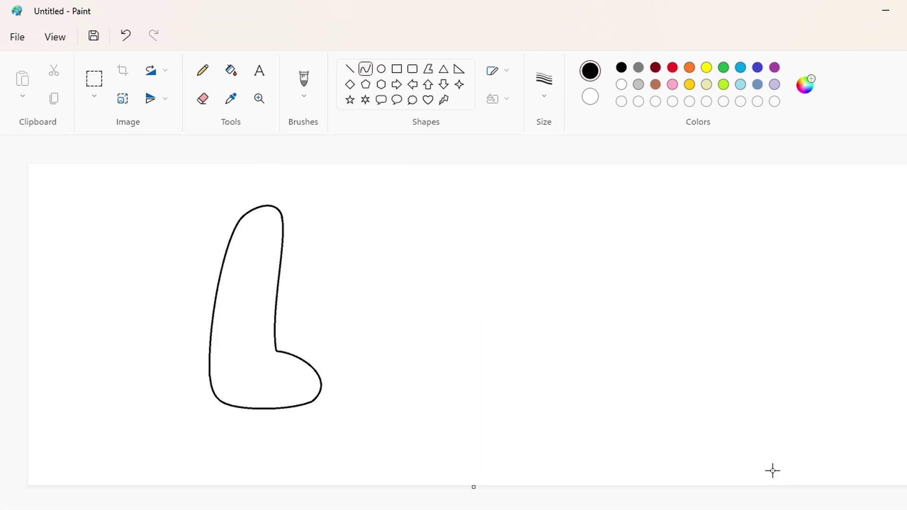
{"action": "left_click", "coordinate": [231, 70]}
{"action": "left_click", "coordinate": [269, 311]}
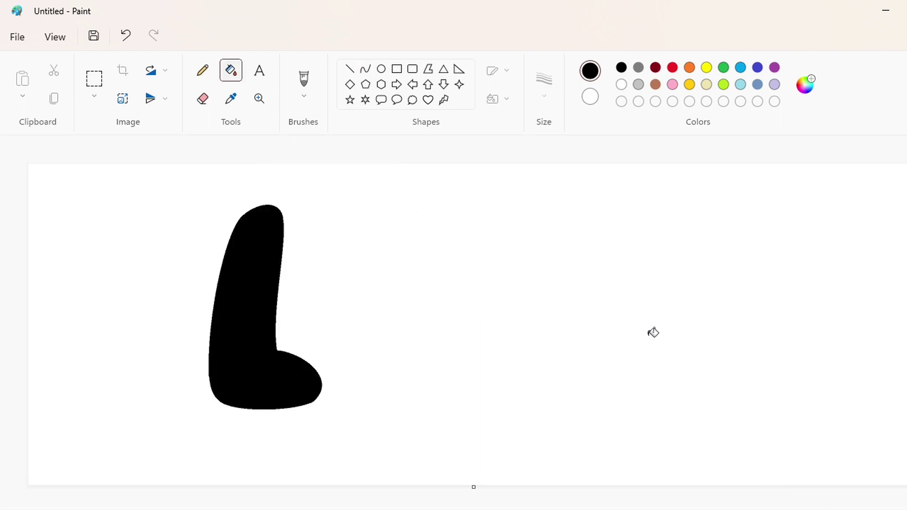
- Draw a purple circle overlapping the L's foot and enlarge it slightly
{"action": "left_click", "coordinate": [774, 67]}
{"action": "left_click", "coordinate": [381, 69]}
{"action": "left_click_drag", "start_coordinate": [336, 314], "coordinate": [433, 407]}
{"action": "left_click_drag", "start_coordinate": [367, 359], "coordinate": [340, 358]}
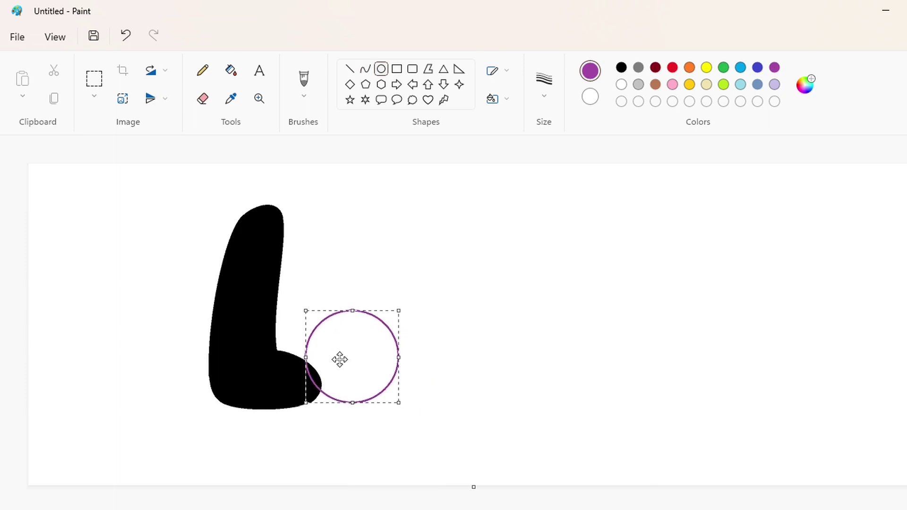
{"action": "left_click_drag", "start_coordinate": [402, 313], "coordinate": [407, 309]}
- Thicken the purple circle's outline considerably and shift it slightly toward the L
{"action": "key", "text": "ctrl+plus"}
{"action": "key", "text": "ctrl+plus"}
{"action": "key", "text": "ctrl+plus"}
{"action": "key", "text": "ctrl+plus"}
{"action": "key", "text": "ctrl+plus"}
{"action": "key", "text": "ctrl+plus"}
{"action": "key", "text": "ctrl+plus"}
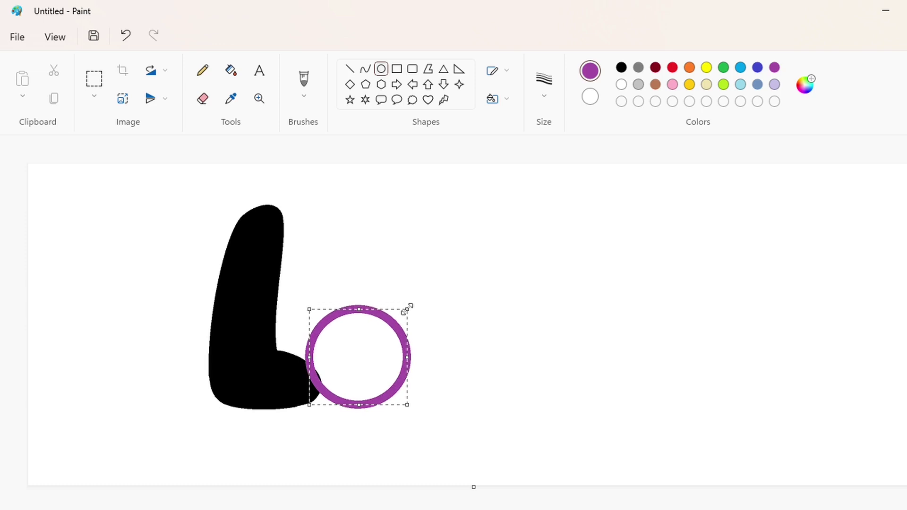
{"action": "left_click_drag", "start_coordinate": [365, 366], "coordinate": [361, 366]}
- Fill the inside of the purple ring with black
{"action": "left_click", "coordinate": [231, 70]}
{"action": "left_click", "coordinate": [373, 349]}
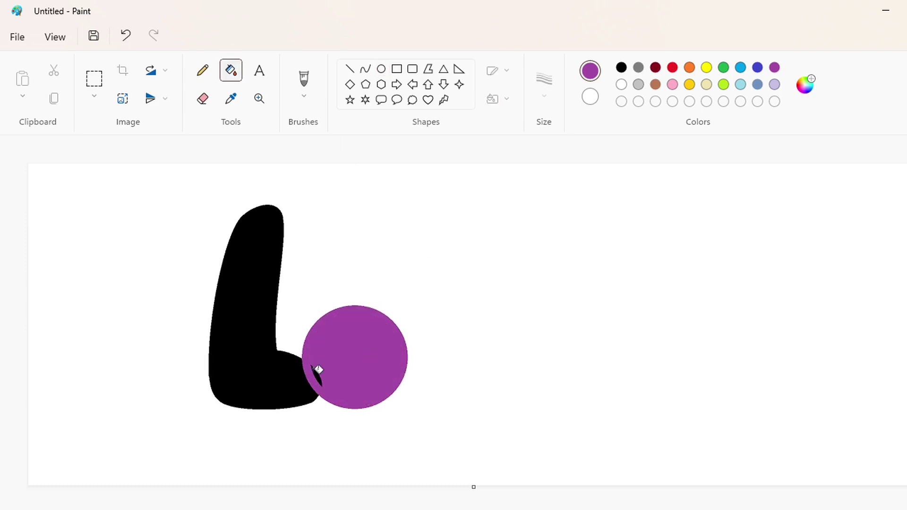
{"action": "key", "text": "ctrl+z"}
{"action": "left_click", "coordinate": [621, 67]}
{"action": "left_click", "coordinate": [350, 365]}
{"action": "left_click", "coordinate": [621, 85]}
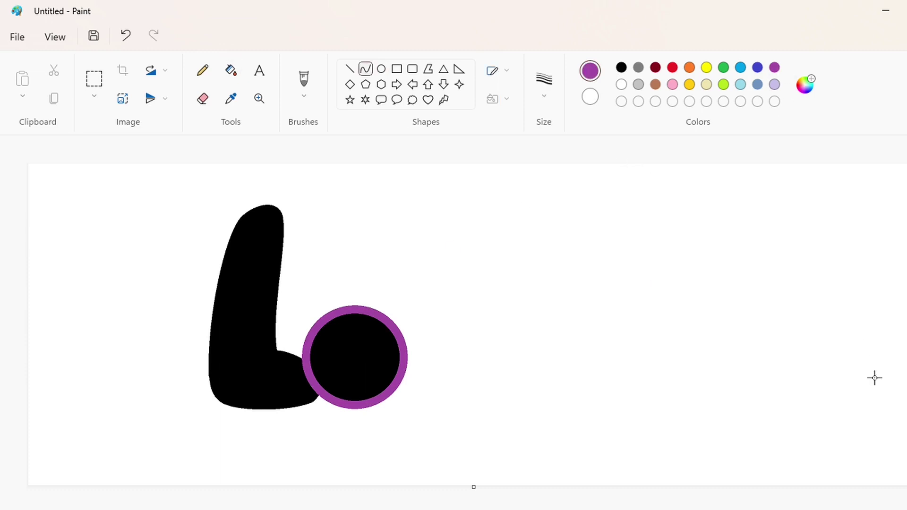
{"action": "scroll", "coordinate": [874, 376], "scroll_direction": "up", "scroll_amount": 3}
{"action": "left_click_drag", "start_coordinate": [452, 304], "coordinate": [503, 268]}
{"action": "left_click_drag", "start_coordinate": [461, 310], "coordinate": [468, 341]}
{"action": "left_click_drag", "start_coordinate": [485, 338], "coordinate": [512, 335]}
{"action": "key", "text": "ctrl+z"}
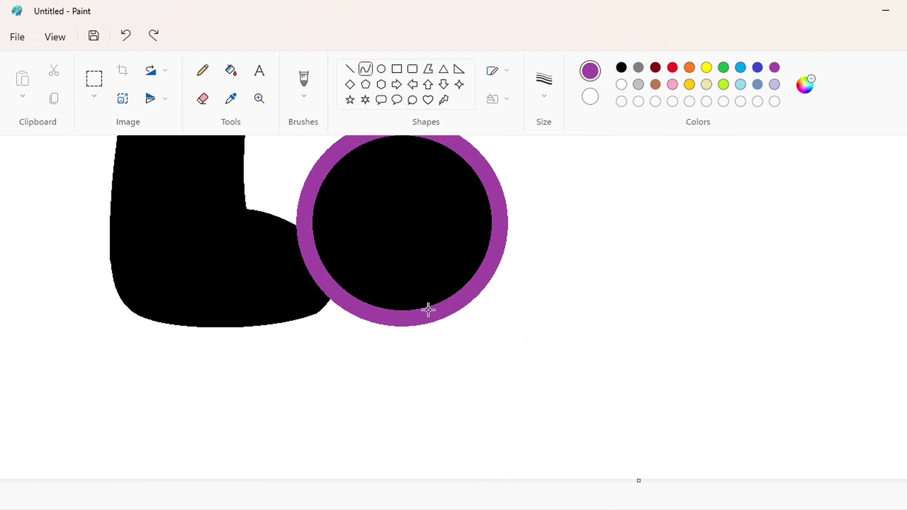
{"action": "left_click_drag", "start_coordinate": [457, 307], "coordinate": [498, 247]}
{"action": "mouse_move", "coordinate": [476, 302]}
{"action": "left_mouse_down"}
{"action": "mouse_move", "coordinate": [471, 332]}
{"action": "mouse_move", "coordinate": [523, 307]}
{"action": "left_mouse_up"}
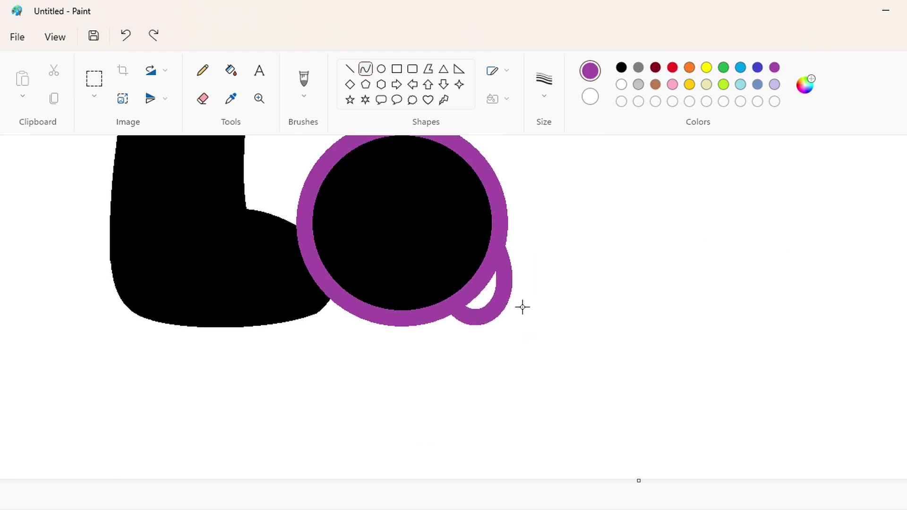
{"action": "key", "text": "ctrl+z"}
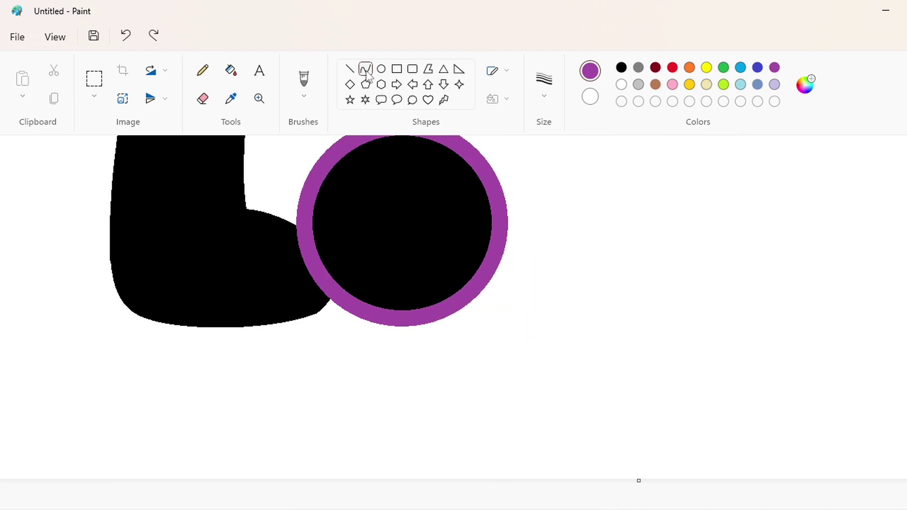
- Draw a small rounded black tail across the ring's lower right to form the a, and fill it with black
{"action": "left_click", "coordinate": [621, 67]}
{"action": "left_click_drag", "start_coordinate": [489, 246], "coordinate": [516, 308]}
{"action": "left_click", "coordinate": [231, 69]}
{"action": "left_click", "coordinate": [484, 285]}
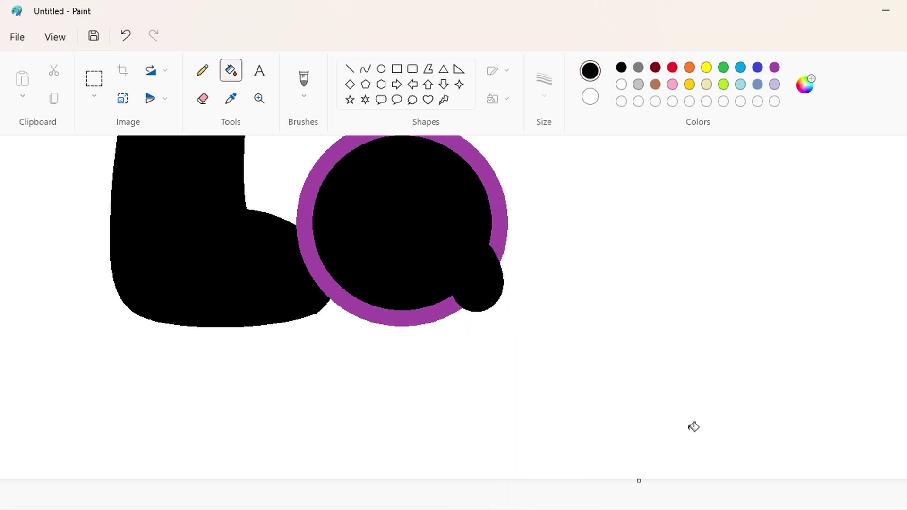
{"action": "scroll", "coordinate": [671, 420], "scroll_direction": "up", "scroll_amount": 2}
{"action": "scroll", "coordinate": [650, 415], "scroll_direction": "right", "scroll_amount": 2}
{"action": "scroll", "coordinate": [771, 481], "scroll_direction": "down", "scroll_amount": 2}
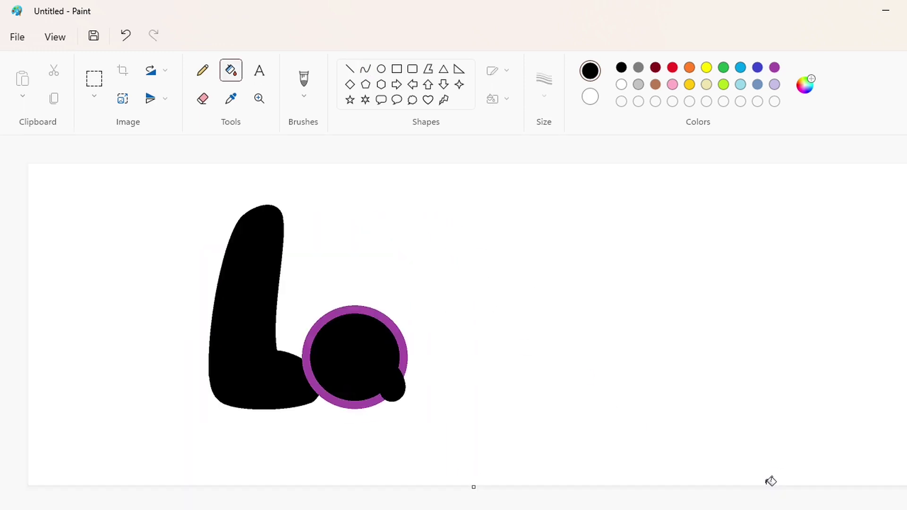
- Draw a blue curve along the a's right side as the r's left edge and nudge it into place
{"action": "left_click", "coordinate": [365, 69]}
{"action": "left_click", "coordinate": [757, 67]}
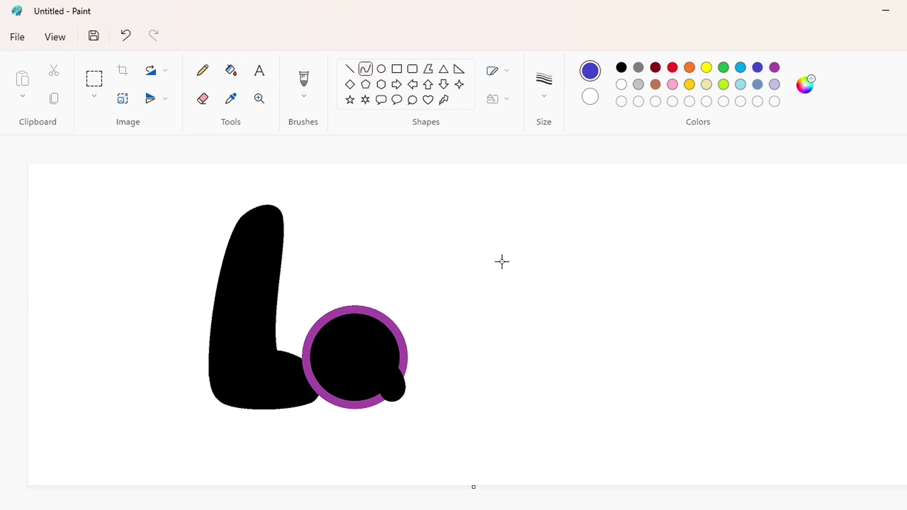
{"action": "left_click_drag", "start_coordinate": [408, 319], "coordinate": [418, 399]}
{"action": "left_click", "coordinate": [408, 336]}
{"action": "left_click", "coordinate": [407, 367]}
{"action": "key", "text": "Left"}
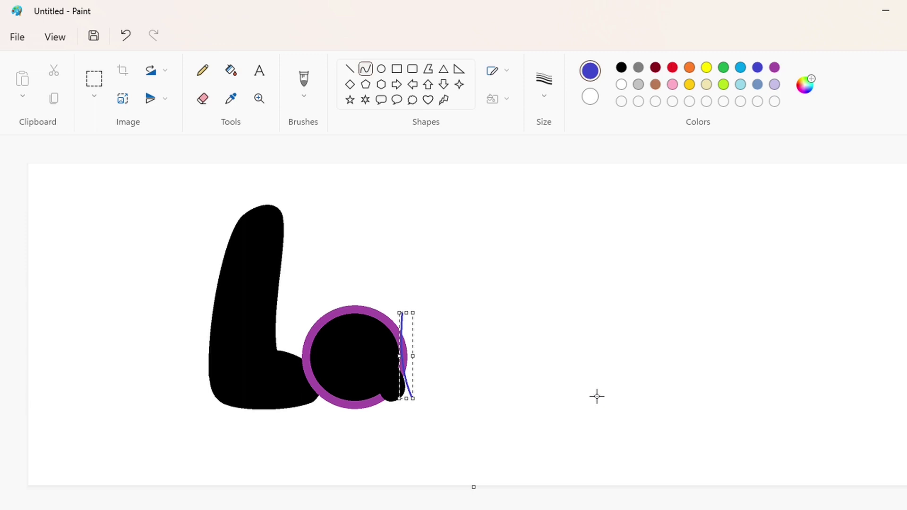
{"action": "key", "text": "Left"}
{"action": "key", "text": "Left"}
{"action": "key", "text": "Down"}
{"action": "left_click", "coordinate": [542, 375]}
- Draw the r's arched blue top edge and the short stroke descending from its right end
{"action": "scroll", "coordinate": [383, 349], "scroll_direction": "up", "scroll_amount": 1}
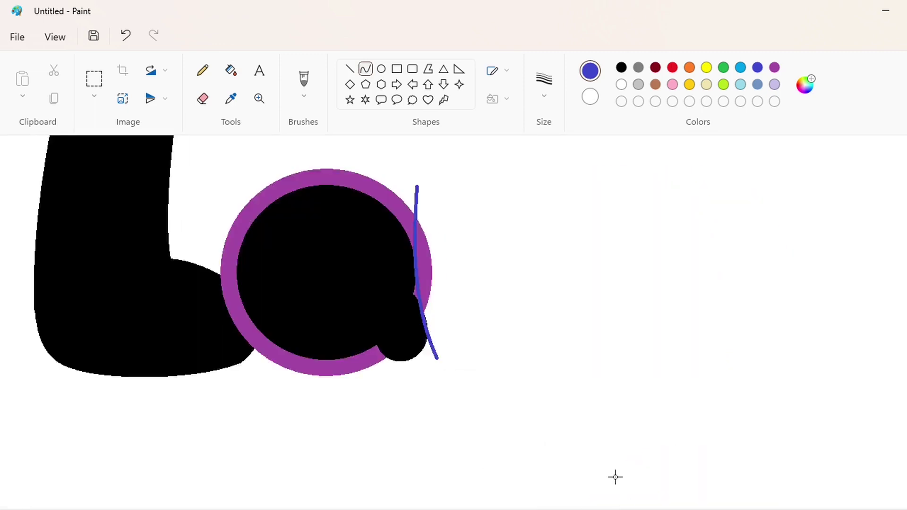
{"action": "scroll", "coordinate": [616, 477], "scroll_direction": "up", "scroll_amount": 2}
{"action": "mouse_move", "coordinate": [416, 279]}
{"action": "left_mouse_down"}
{"action": "mouse_move", "coordinate": [494, 270]}
{"action": "mouse_move", "coordinate": [427, 266]}
{"action": "left_mouse_up"}
{"action": "left_click", "coordinate": [477, 259]}
{"action": "left_click", "coordinate": [586, 282]}
{"action": "left_click_drag", "start_coordinate": [493, 270], "coordinate": [491, 306]}
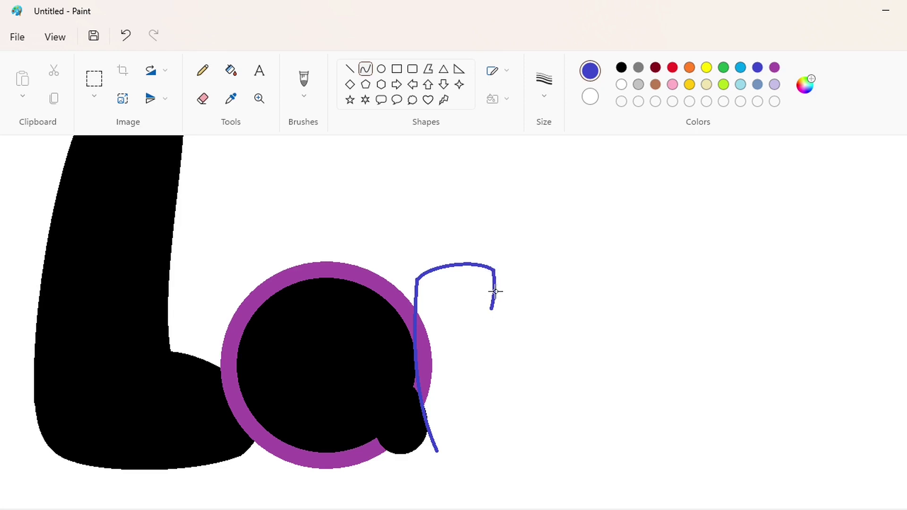
- Complete the r outline in blue with a curved base, a curved inner right side and a flared arm
{"action": "mouse_move", "coordinate": [437, 452]}
{"action": "left_mouse_down"}
{"action": "mouse_move", "coordinate": [490, 452]}
{"action": "mouse_move", "coordinate": [559, 338]}
{"action": "left_mouse_up"}
{"action": "left_click", "coordinate": [449, 459]}
{"action": "left_click", "coordinate": [473, 461]}
{"action": "left_click", "coordinate": [572, 432]}
{"action": "left_click_drag", "start_coordinate": [519, 408], "coordinate": [510, 348]}
{"action": "mouse_move", "coordinate": [491, 307]}
{"action": "left_mouse_down"}
{"action": "mouse_move", "coordinate": [563, 269]}
{"action": "mouse_move", "coordinate": [563, 278]}
{"action": "mouse_move", "coordinate": [525, 278]}
{"action": "mouse_move", "coordinate": [562, 340]}
{"action": "left_mouse_up"}
{"action": "left_click_drag", "start_coordinate": [564, 310], "coordinate": [560, 314]}
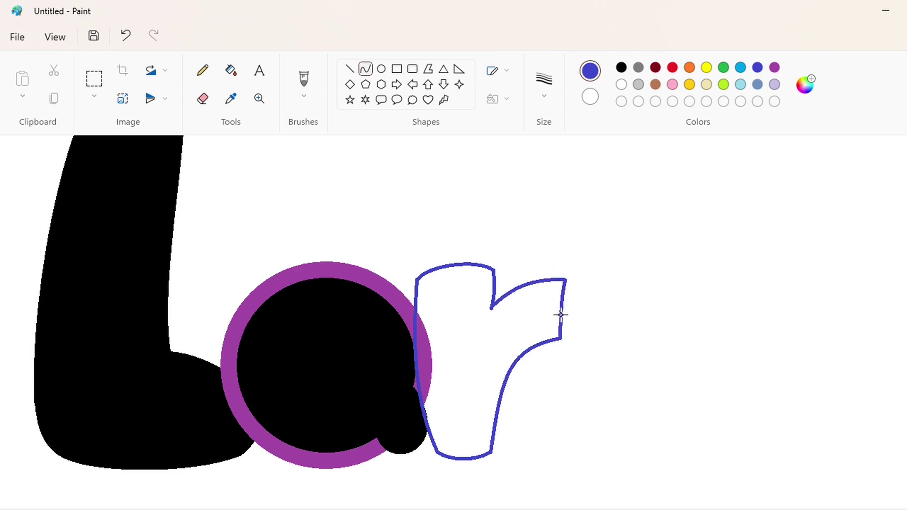
- Fill the r with blue, including the part overlapping the a
{"action": "left_click", "coordinate": [231, 70]}
{"action": "left_click", "coordinate": [435, 399]}
{"action": "left_click", "coordinate": [203, 70]}
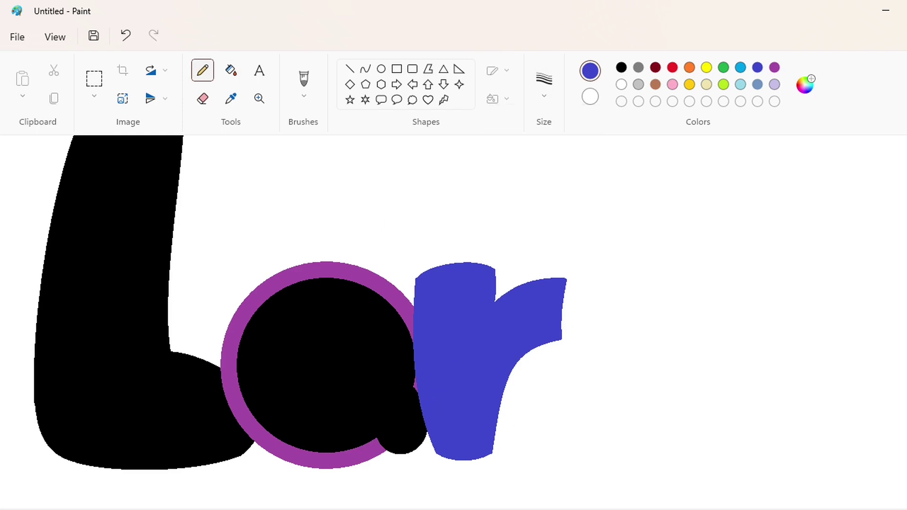
- Draw a black curve bowing toward the r as the left side of the fourth, U-shaped letter
{"action": "left_click", "coordinate": [368, 71]}
{"action": "left_click", "coordinate": [622, 68]}
{"action": "scroll", "coordinate": [291, 184], "scroll_direction": "right", "scroll_amount": 3}
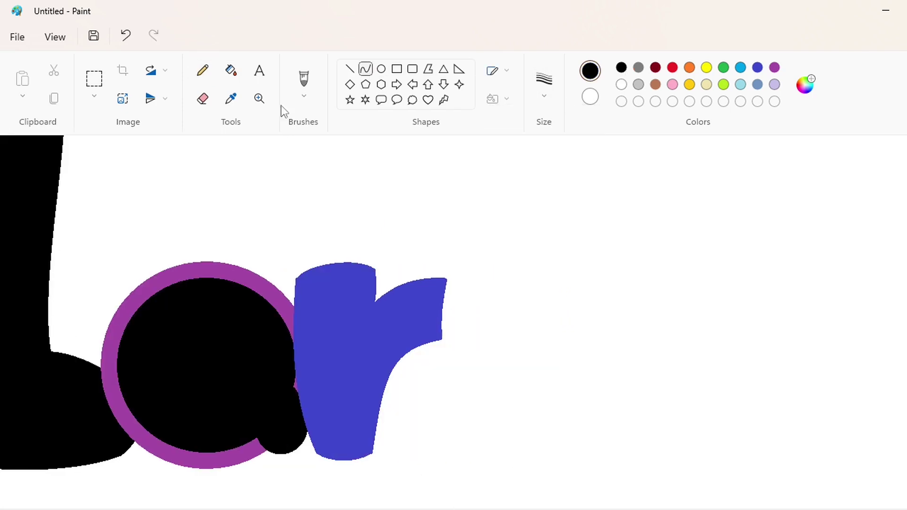
{"action": "left_click_drag", "start_coordinate": [460, 267], "coordinate": [499, 445]}
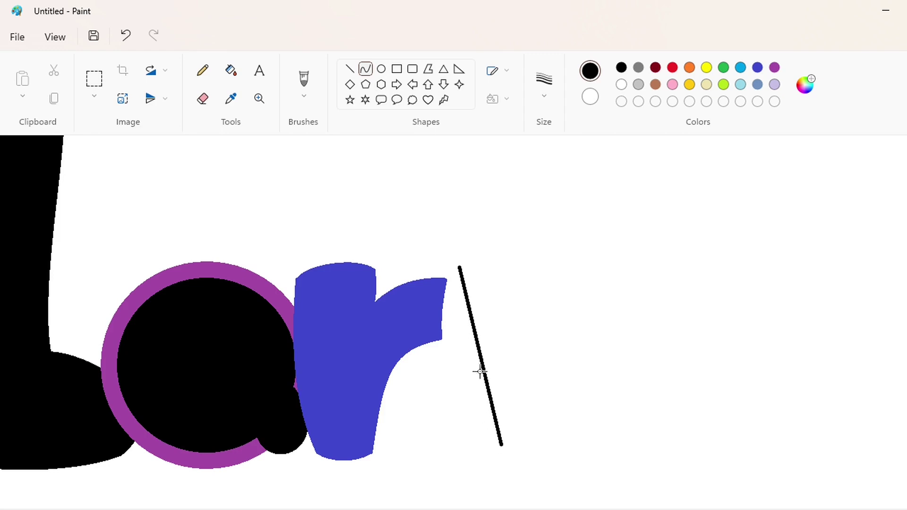
{"action": "left_click_drag", "start_coordinate": [479, 373], "coordinate": [452, 406]}
{"action": "left_click", "coordinate": [541, 447]}
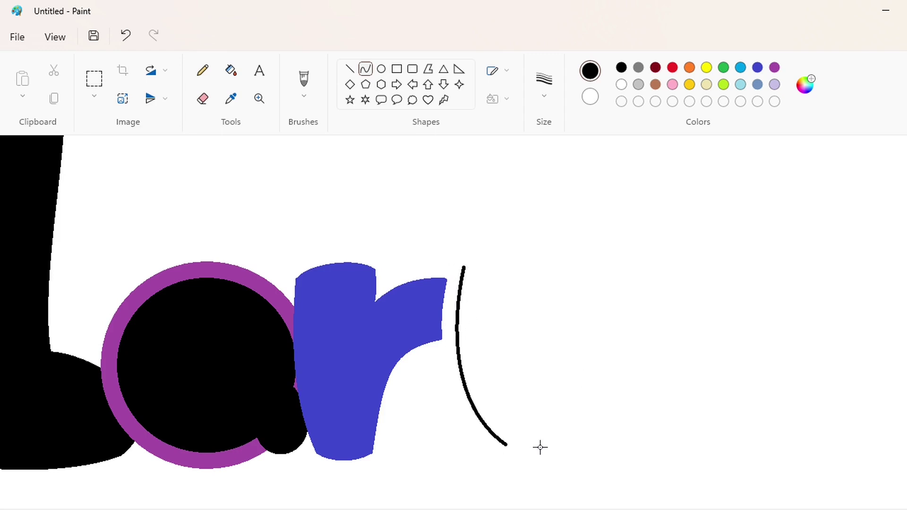
{"action": "mouse_move", "coordinate": [507, 444]}
{"action": "left_mouse_down"}
{"action": "mouse_move", "coordinate": [587, 356]}
{"action": "mouse_move", "coordinate": [605, 287]}
{"action": "left_mouse_up"}
{"action": "left_click_drag", "start_coordinate": [543, 431], "coordinate": [544, 458]}
{"action": "mouse_move", "coordinate": [596, 418]}
{"action": "left_mouse_down"}
{"action": "mouse_move", "coordinate": [615, 411]}
{"action": "mouse_move", "coordinate": [618, 382]}
{"action": "left_mouse_up"}
{"action": "left_click", "coordinate": [690, 354]}
{"action": "key", "text": "ctrl+z"}
{"action": "left_click_drag", "start_coordinate": [506, 444], "coordinate": [610, 309]}
{"action": "left_click_drag", "start_coordinate": [522, 435], "coordinate": [625, 360]}
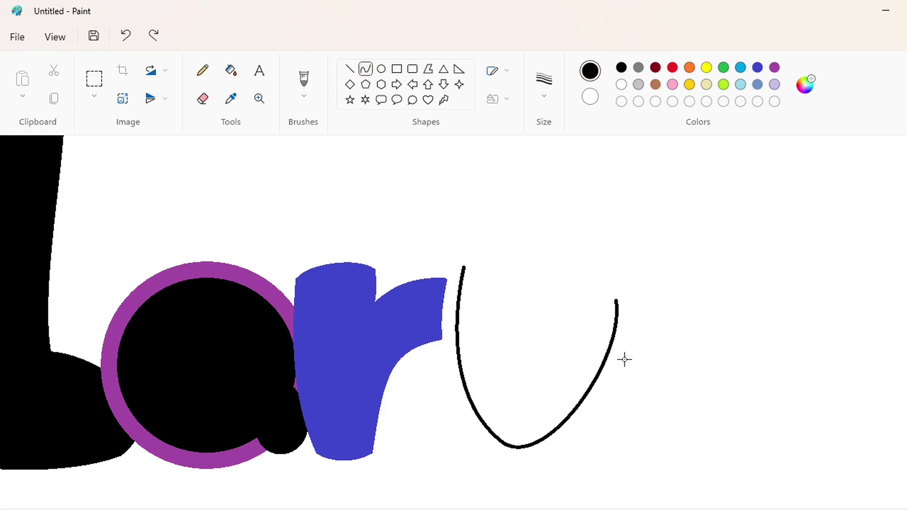
{"action": "key", "text": "ctrl+z"}
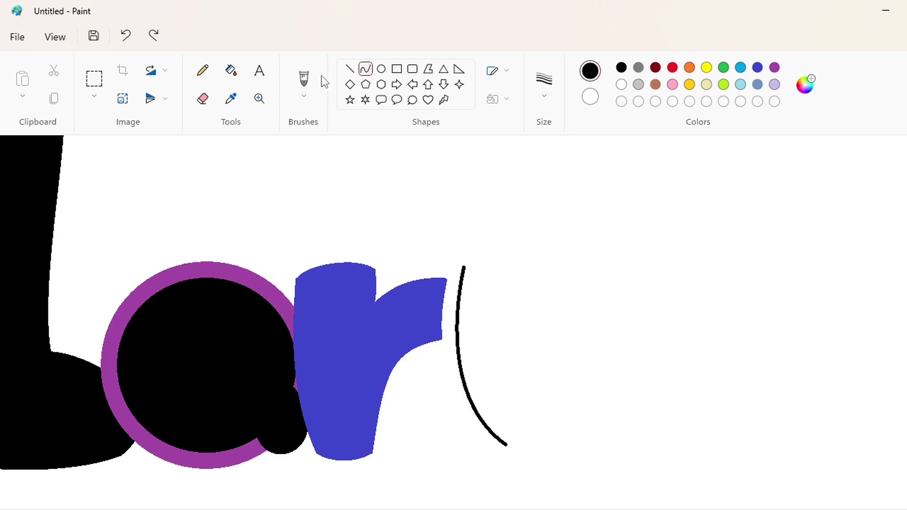
- Trim the top of the fourth letter's left stroke and draw its rounded bottom and right side in black
{"action": "left_click", "coordinate": [203, 98]}
{"action": "left_click_drag", "start_coordinate": [460, 269], "coordinate": [463, 273]}
{"action": "left_click", "coordinate": [365, 69]}
{"action": "mouse_move", "coordinate": [507, 444]}
{"action": "left_mouse_down"}
{"action": "mouse_move", "coordinate": [599, 283]}
{"action": "mouse_move", "coordinate": [611, 279]}
{"action": "left_mouse_up"}
{"action": "mouse_move", "coordinate": [589, 308]}
{"action": "left_mouse_down"}
{"action": "mouse_move", "coordinate": [568, 405]}
{"action": "mouse_move", "coordinate": [615, 395]}
{"action": "left_mouse_up"}
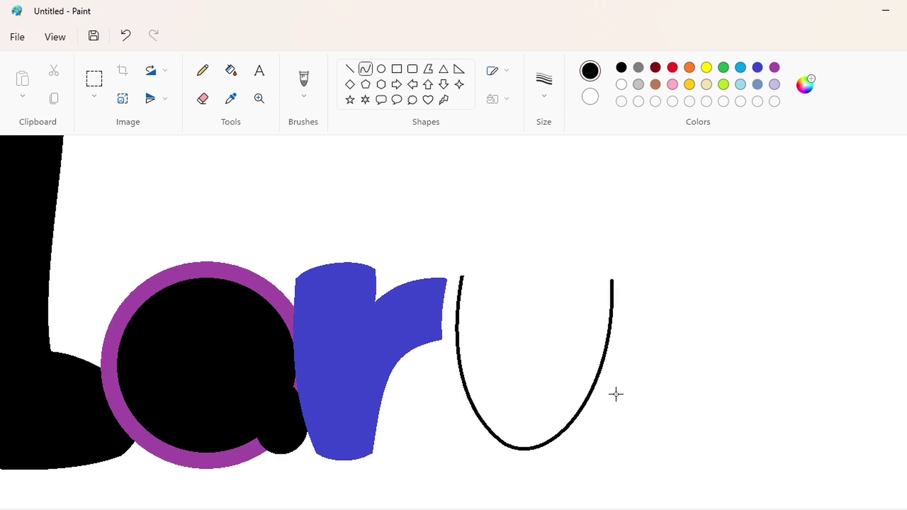
- Close the U-shaped letter with two curved top edges and a narrow inner notch, and fill it with black
{"action": "left_click_drag", "start_coordinate": [461, 277], "coordinate": [519, 279]}
{"action": "left_click", "coordinate": [484, 273]}
{"action": "mouse_move", "coordinate": [611, 280]}
{"action": "left_mouse_down"}
{"action": "mouse_move", "coordinate": [548, 281]}
{"action": "mouse_move", "coordinate": [518, 409]}
{"action": "mouse_move", "coordinate": [532, 392]}
{"action": "left_mouse_up"}
{"action": "left_click", "coordinate": [575, 276]}
{"action": "left_click", "coordinate": [239, 73]}
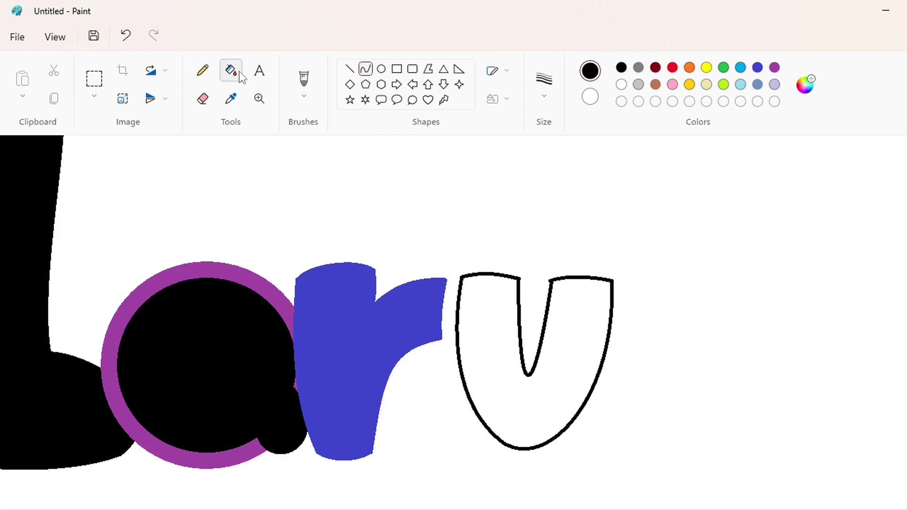
{"action": "left_click", "coordinate": [498, 360]}
{"action": "left_click", "coordinate": [379, 70]}
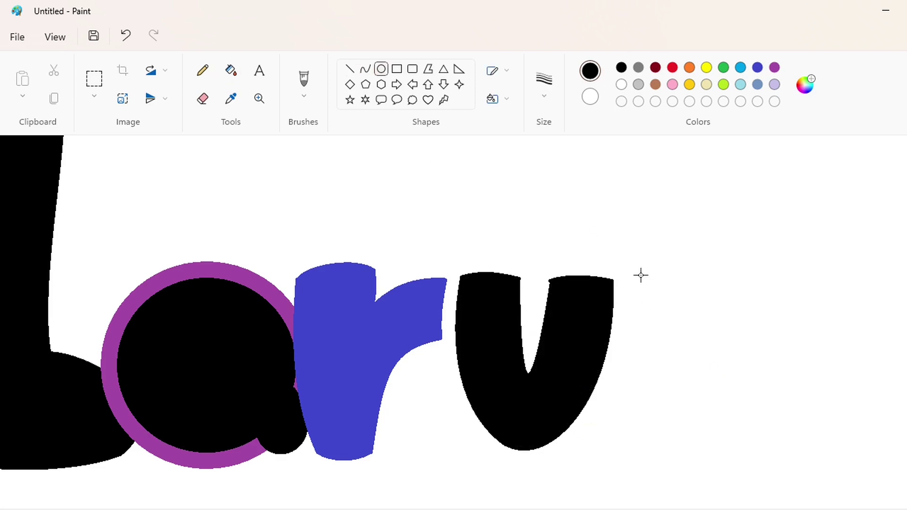
- Draw a large circle outline beside the U-shaped letter as the body of the fifth letter and colour it black
{"action": "left_click", "coordinate": [774, 67]}
{"action": "left_click_drag", "start_coordinate": [628, 275], "coordinate": [771, 441]}
{"action": "mouse_move", "coordinate": [722, 322]}
{"action": "left_mouse_down"}
{"action": "mouse_move", "coordinate": [228, 325]}
{"action": "mouse_move", "coordinate": [728, 330]}
{"action": "mouse_move", "coordinate": [722, 325]}
{"action": "mouse_move", "coordinate": [721, 387]}
{"action": "left_mouse_up"}
{"action": "left_click", "coordinate": [621, 67]}
{"action": "left_click", "coordinate": [862, 308]}
- Place a small circle above the fifth letter and fill both its inside and outline with purple
{"action": "left_click_drag", "start_coordinate": [701, 359], "coordinate": [780, 203]}
{"action": "left_click", "coordinate": [700, 199]}
{"action": "left_click", "coordinate": [773, 67]}
{"action": "left_click", "coordinate": [231, 71]}
{"action": "left_click", "coordinate": [774, 204]}
{"action": "left_click", "coordinate": [768, 182]}
- Copy the small purple disc and paste it into the centre of the first a
{"action": "left_click", "coordinate": [94, 79]}
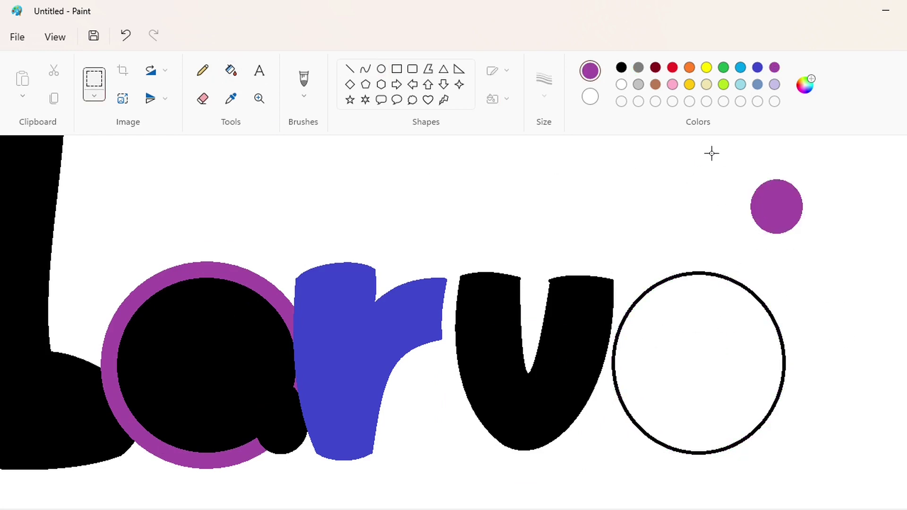
{"action": "left_click_drag", "start_coordinate": [719, 168], "coordinate": [851, 259]}
{"action": "key", "text": "ctrl+c"}
{"action": "key", "text": "ctrl+v"}
{"action": "left_click_drag", "start_coordinate": [94, 242], "coordinate": [215, 404]}
- Paste another purple disc into the centre of the fifth letter's circle and fill the surrounding ring with black
{"action": "left_click", "coordinate": [231, 70]}
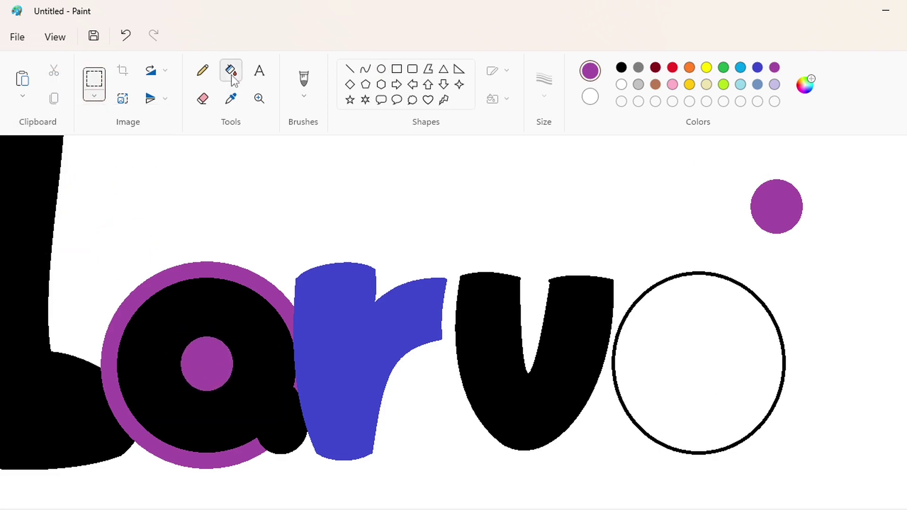
{"action": "left_click", "coordinate": [621, 67]}
{"action": "left_click", "coordinate": [94, 79]}
{"action": "key", "text": "ctrl+v"}
{"action": "left_click_drag", "start_coordinate": [93, 204], "coordinate": [705, 366]}
{"action": "left_click", "coordinate": [871, 310]}
{"action": "left_click", "coordinate": [231, 71]}
{"action": "left_click", "coordinate": [709, 306]}
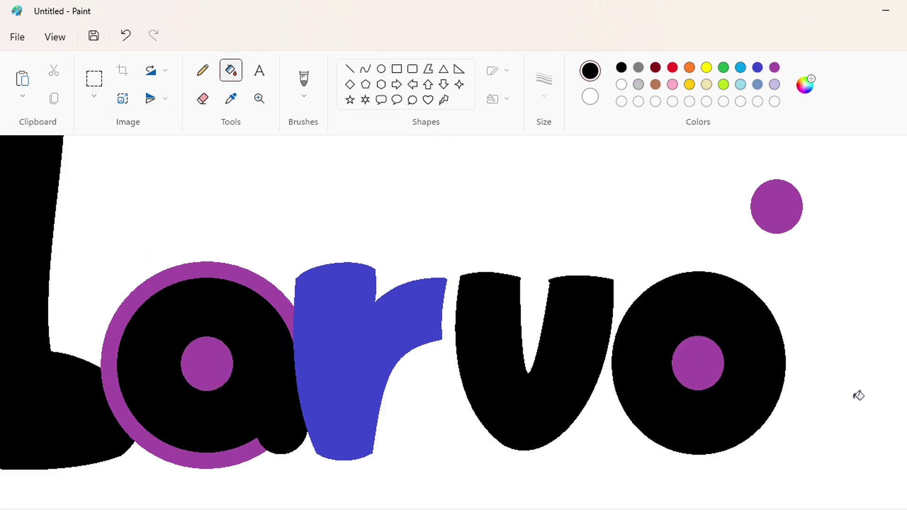
- Draw a curved black tail at the lower right of the fifth letter and fill it to form an a
{"action": "left_click", "coordinate": [365, 70]}
{"action": "left_click", "coordinate": [759, 444]}
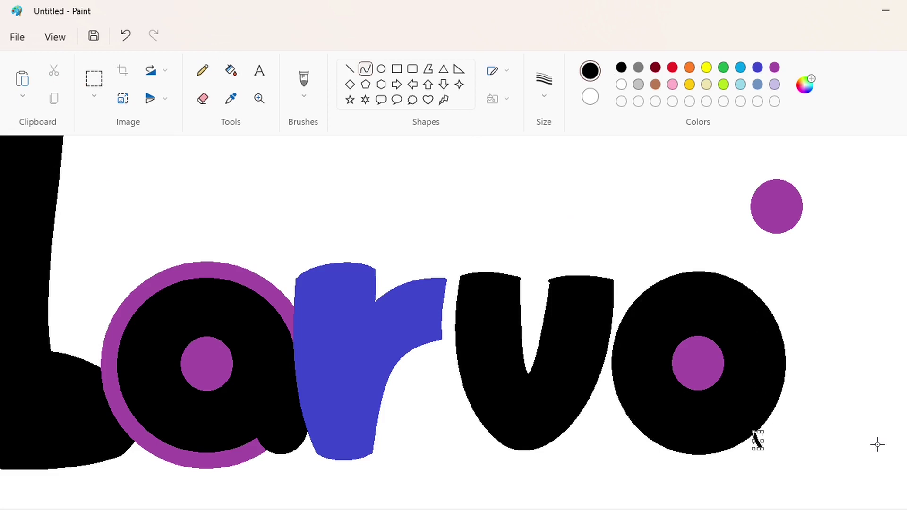
{"action": "left_click", "coordinate": [878, 444]}
{"action": "mouse_move", "coordinate": [756, 450]}
{"action": "left_mouse_down"}
{"action": "mouse_move", "coordinate": [810, 434]}
{"action": "mouse_move", "coordinate": [765, 453]}
{"action": "mouse_move", "coordinate": [799, 433]}
{"action": "mouse_move", "coordinate": [758, 297]}
{"action": "mouse_move", "coordinate": [794, 343]}
{"action": "left_mouse_up"}
{"action": "left_click", "coordinate": [231, 70]}
{"action": "left_click", "coordinate": [775, 415]}
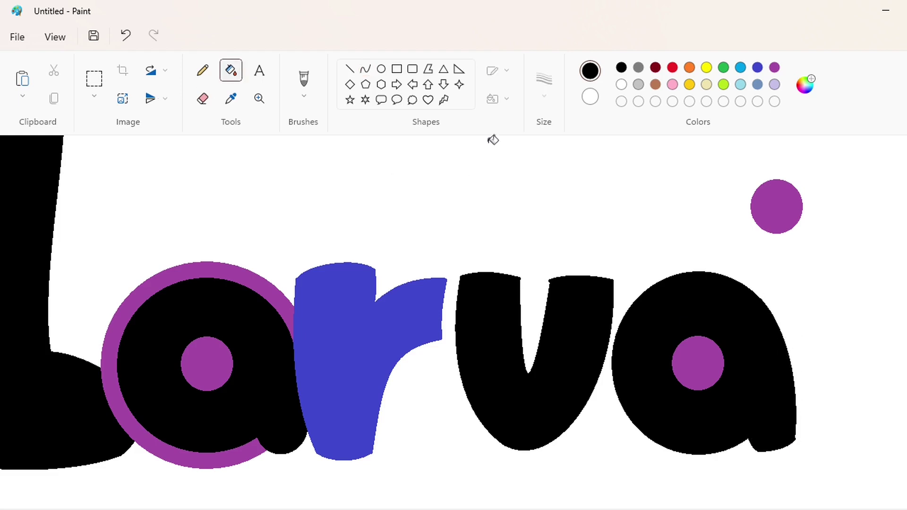
- Fill the spare purple disc and the centres of both a's with white
{"action": "left_click", "coordinate": [350, 68]}
{"action": "scroll", "coordinate": [874, 469], "scroll_direction": "down", "scroll_amount": 3}
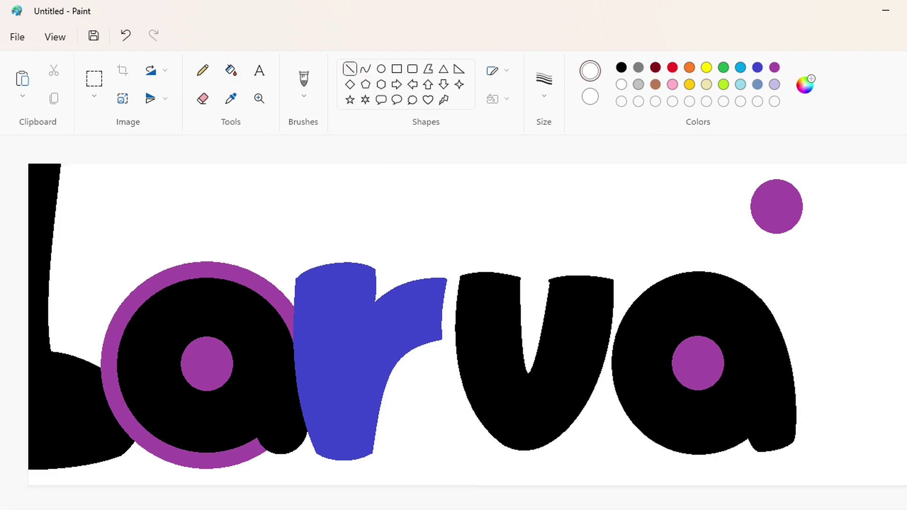
{"action": "left_click", "coordinate": [231, 70]}
{"action": "left_click", "coordinate": [599, 356]}
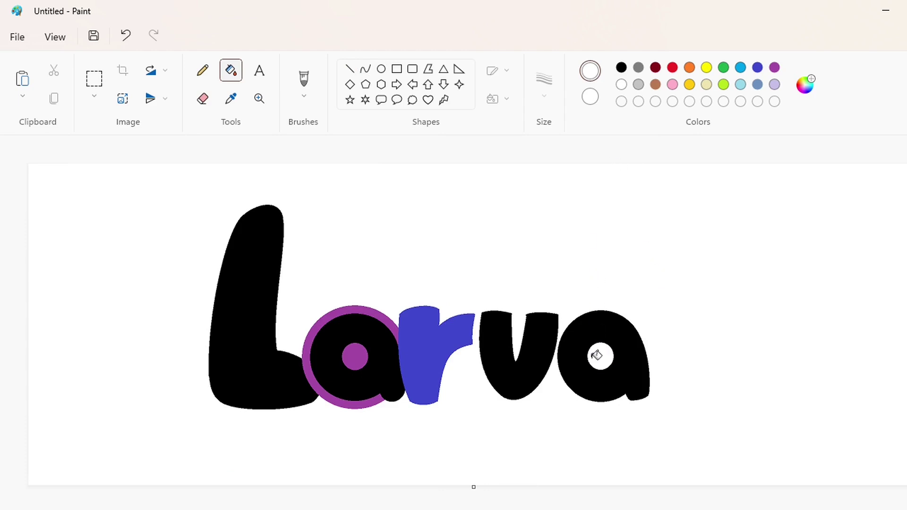
{"action": "left_click", "coordinate": [354, 357]}
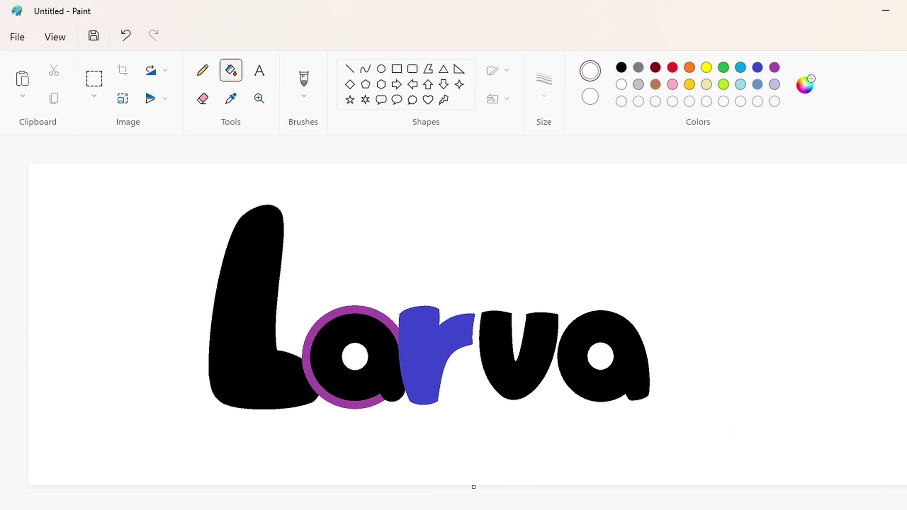
- Draw a short curved black antenna stem on the top of the L
{"action": "scroll", "coordinate": [542, 233], "scroll_direction": "up", "scroll_amount": 3}
{"action": "left_click", "coordinate": [365, 68]}
{"action": "left_click", "coordinate": [774, 67]}
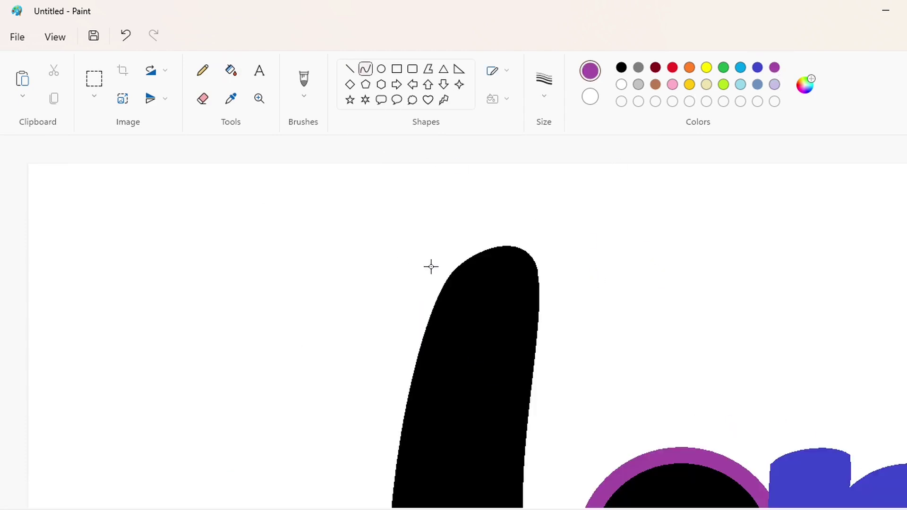
{"action": "left_click", "coordinate": [621, 67]}
{"action": "left_click_drag", "start_coordinate": [465, 236], "coordinate": [486, 256]}
{"action": "left_click", "coordinate": [476, 241]}
{"action": "left_click", "coordinate": [694, 346]}
{"action": "scroll", "coordinate": [694, 346], "scroll_direction": "down", "scroll_amount": 1}
- Draw a small black circle with a 5 px outline at the antenna's tip and fill it with black
{"action": "left_click", "coordinate": [544, 84]}
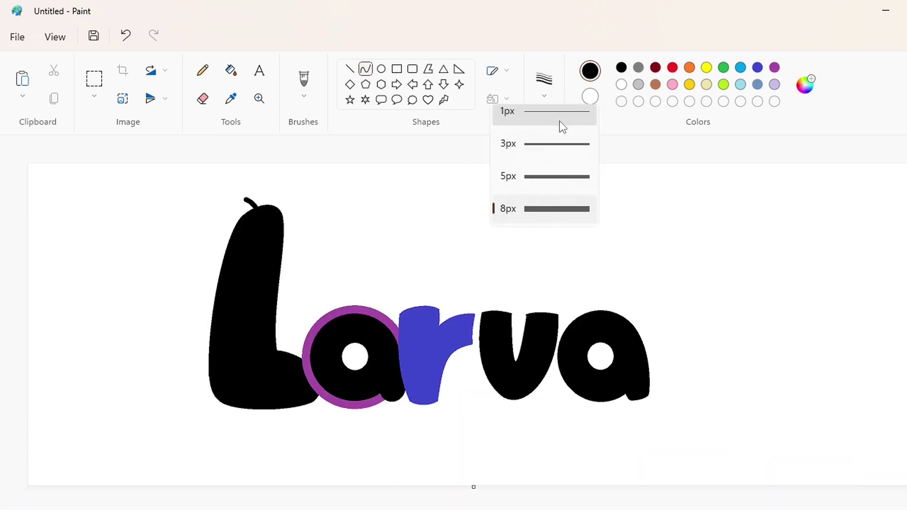
{"action": "left_click", "coordinate": [557, 168]}
{"action": "left_click_drag", "start_coordinate": [209, 184], "coordinate": [221, 195]}
{"action": "left_click", "coordinate": [381, 69]}
{"action": "key", "text": "Right"}
{"action": "key", "text": "Right"}
{"action": "key", "text": "Right"}
{"action": "key", "text": "Right"}
{"action": "key", "text": "Right"}
{"action": "key", "text": "Right"}
{"action": "key", "text": "Right"}
{"action": "key", "text": "Right"}
{"action": "key", "text": "Right"}
{"action": "key", "text": "Right"}
{"action": "key", "text": "Right"}
{"action": "key", "text": "Right"}
{"action": "key", "text": "Down"}
{"action": "key", "text": "Down"}
{"action": "key", "text": "Down"}
{"action": "key", "text": "Down"}
{"action": "key", "text": "Down"}
{"action": "left_click", "coordinate": [344, 185]}
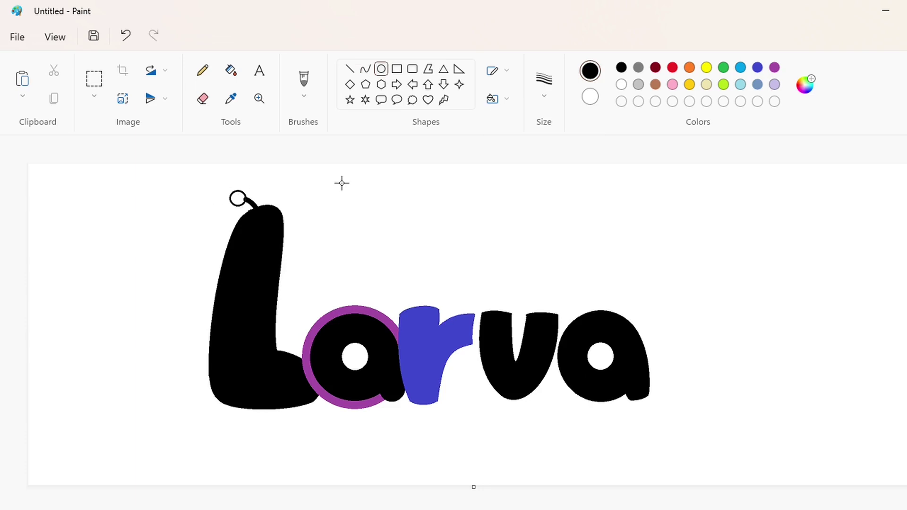
{"action": "left_click", "coordinate": [231, 70]}
{"action": "left_click", "coordinate": [238, 199]}
- Draw two black curves above the U-shaped letter and last a, meeting in a downward point between them
{"action": "scroll", "coordinate": [683, 356], "scroll_direction": "up", "scroll_amount": 1}
{"action": "left_click_drag", "start_coordinate": [392, 509], "coordinate": [711, 501]}
{"action": "scroll", "coordinate": [680, 472], "scroll_direction": "down", "scroll_amount": 2}
{"action": "left_click", "coordinate": [365, 69]}
{"action": "left_click_drag", "start_coordinate": [401, 354], "coordinate": [560, 347]}
{"action": "left_click_drag", "start_coordinate": [560, 347], "coordinate": [541, 350]}
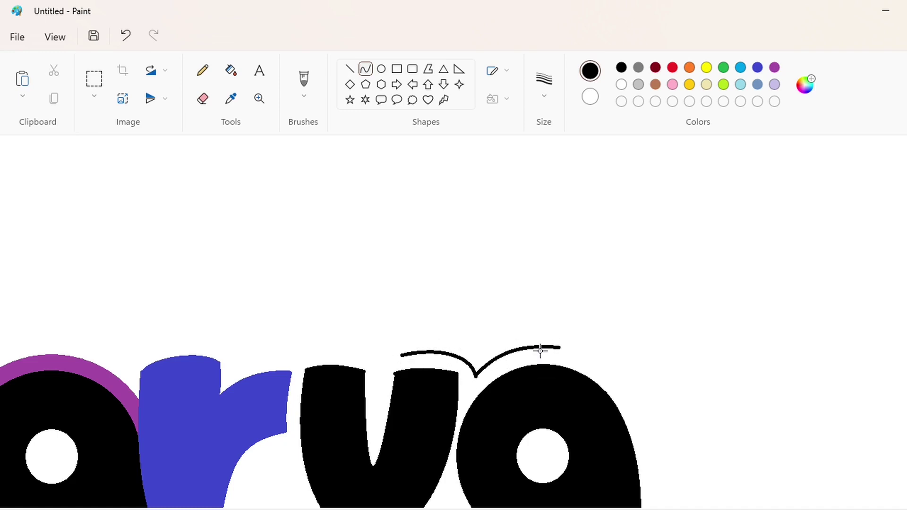
{"action": "left_click", "coordinate": [350, 68]}
{"action": "left_click_drag", "start_coordinate": [400, 354], "coordinate": [405, 321]}
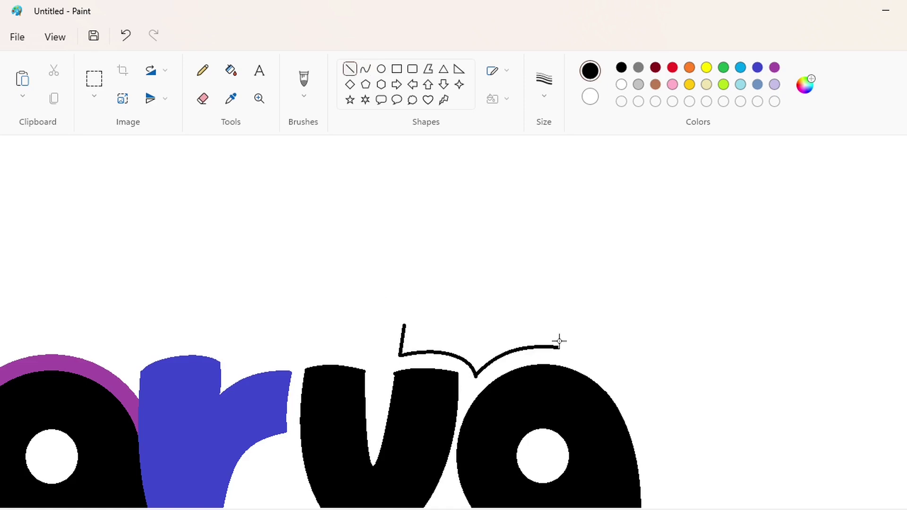
{"action": "left_click_drag", "start_coordinate": [561, 348], "coordinate": [554, 313]}
{"action": "left_click", "coordinate": [365, 69]}
{"action": "left_click_drag", "start_coordinate": [403, 324], "coordinate": [458, 297]}
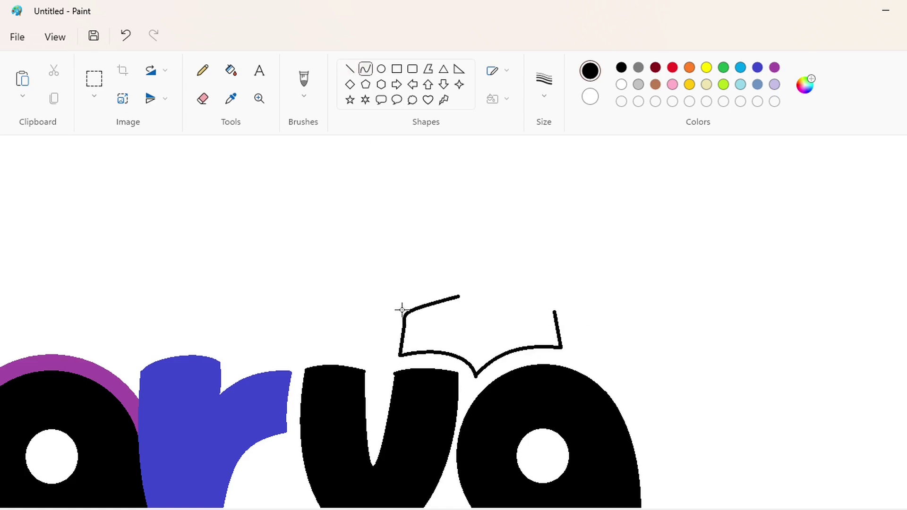
{"action": "left_click_drag", "start_coordinate": [400, 308], "coordinate": [430, 274]}
{"action": "left_click", "coordinate": [661, 279]}
{"action": "left_click_drag", "start_coordinate": [554, 312], "coordinate": [497, 296]}
{"action": "left_click", "coordinate": [553, 286]}
{"action": "left_click", "coordinate": [524, 268]}
{"action": "left_click", "coordinate": [650, 300]}
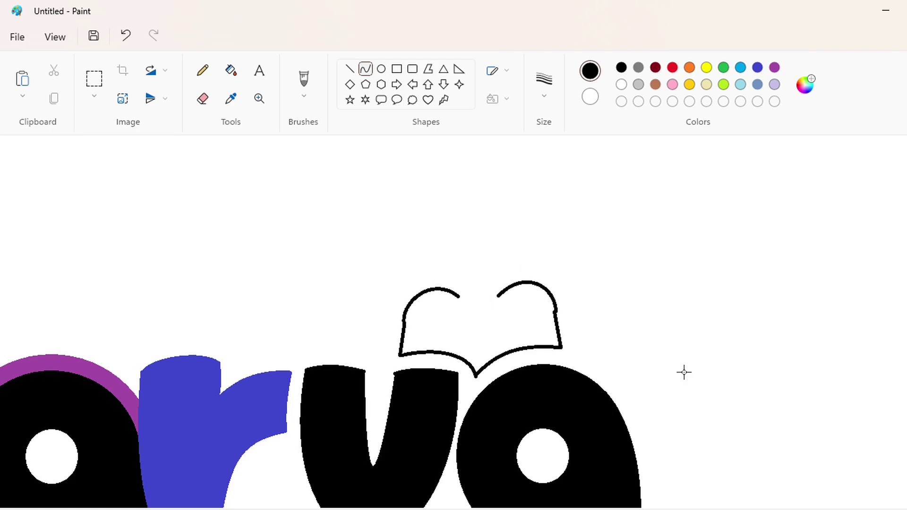
{"action": "key", "text": "ctrl+z"}
{"action": "key", "text": "ctrl+z"}
{"action": "key", "text": "ctrl+z"}
{"action": "key", "text": "ctrl+z"}
- Draw slanted black sides up from the two curves' ends and round both top corners inward, leaving a central gap
{"action": "left_click_drag", "start_coordinate": [401, 355], "coordinate": [408, 316]}
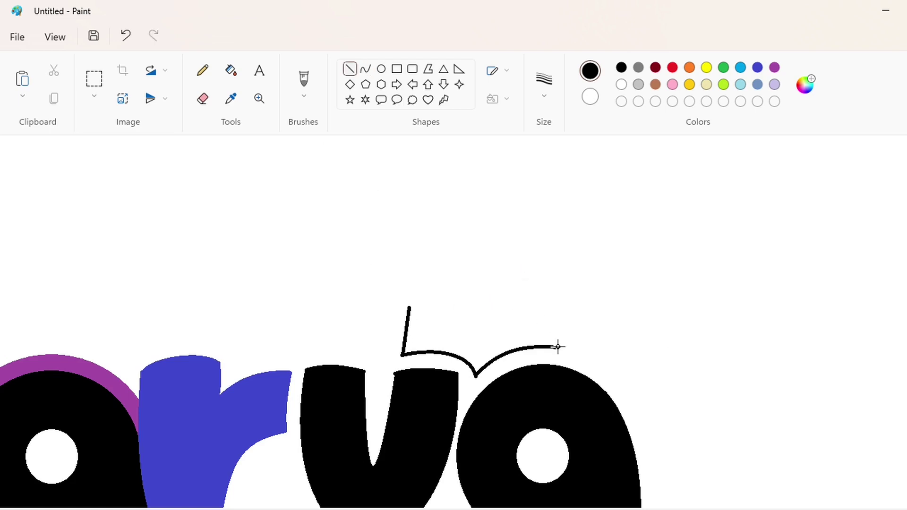
{"action": "left_click_drag", "start_coordinate": [558, 347], "coordinate": [546, 295]}
{"action": "left_click", "coordinate": [365, 68]}
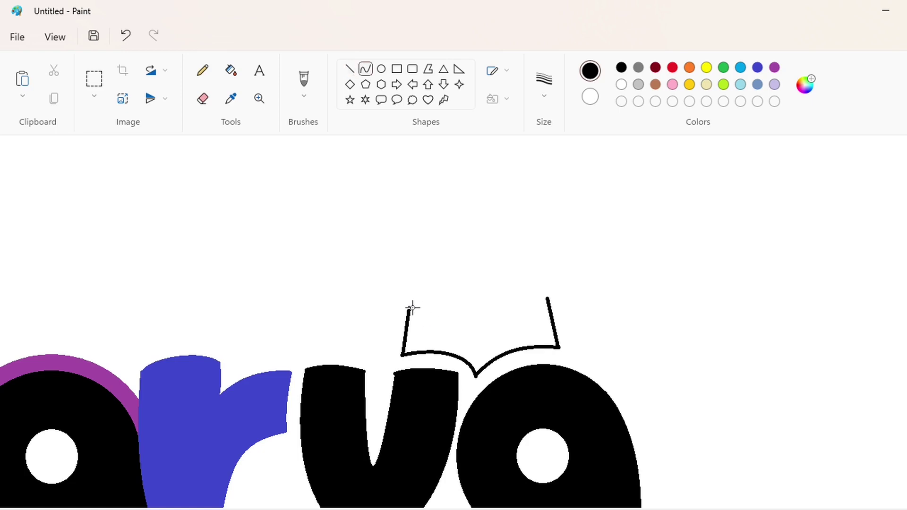
{"action": "mouse_move", "coordinate": [409, 307]}
{"action": "left_mouse_down"}
{"action": "mouse_move", "coordinate": [461, 288]}
{"action": "mouse_move", "coordinate": [441, 279]}
{"action": "mouse_move", "coordinate": [435, 263]}
{"action": "mouse_move", "coordinate": [442, 267]}
{"action": "left_mouse_up"}
{"action": "key", "text": "ctrl+z"}
{"action": "left_click_drag", "start_coordinate": [410, 309], "coordinate": [425, 268]}
{"action": "mouse_move", "coordinate": [546, 297]}
{"action": "left_mouse_down"}
{"action": "mouse_move", "coordinate": [493, 283]}
{"action": "mouse_move", "coordinate": [526, 279]}
{"action": "mouse_move", "coordinate": [521, 262]}
{"action": "left_mouse_up"}
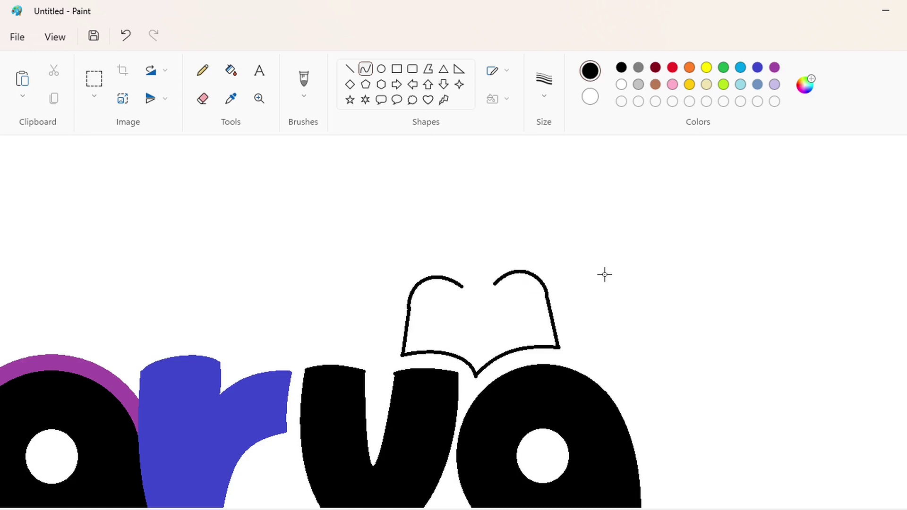
- Draw three small black circles above the gap in the head shape, with the middle one highest
{"action": "left_click", "coordinate": [381, 69]}
{"action": "left_click", "coordinate": [899, 509]}
{"action": "mouse_move", "coordinate": [505, 508]}
{"action": "left_mouse_down"}
{"action": "mouse_move", "coordinate": [616, 501]}
{"action": "mouse_move", "coordinate": [590, 501]}
{"action": "left_mouse_up"}
{"action": "scroll", "coordinate": [510, 283], "scroll_direction": "down", "scroll_amount": 2}
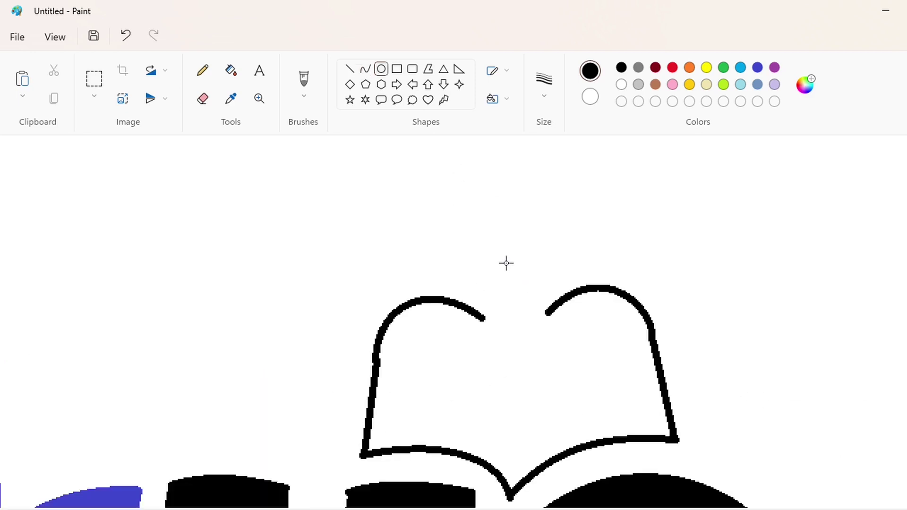
{"action": "left_click_drag", "start_coordinate": [496, 239], "coordinate": [556, 284]}
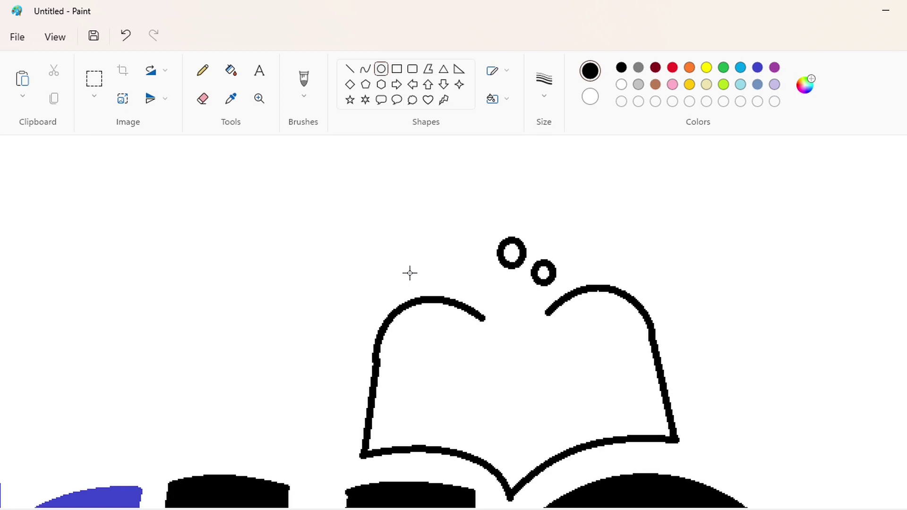
{"action": "mouse_move", "coordinate": [468, 254]}
{"action": "left_mouse_down"}
{"action": "mouse_move", "coordinate": [495, 284]}
{"action": "mouse_move", "coordinate": [483, 319]}
{"action": "left_mouse_up"}
- Draw black side curves from the left and middle circles down to the gap to form two hair tufts
{"action": "left_click", "coordinate": [365, 69]}
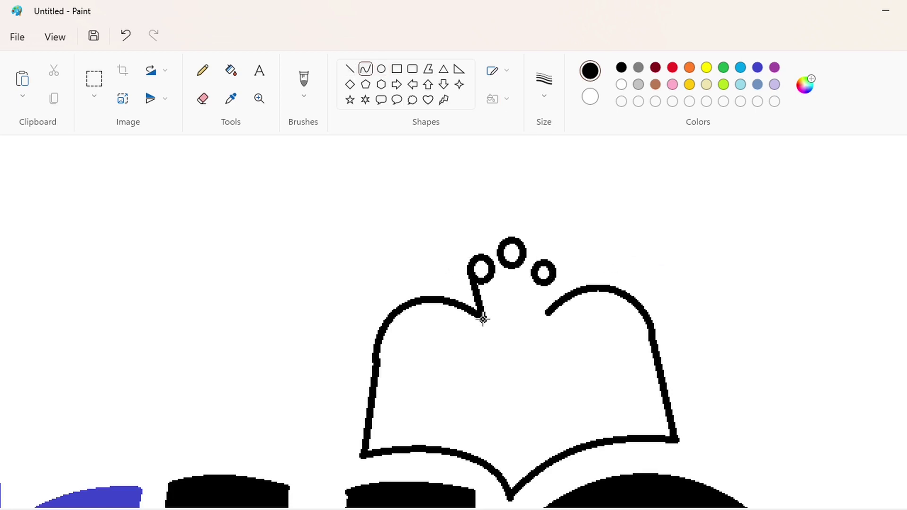
{"action": "left_click", "coordinate": [473, 293]}
{"action": "left_click_drag", "start_coordinate": [491, 264], "coordinate": [500, 315]}
{"action": "left_click", "coordinate": [495, 298]}
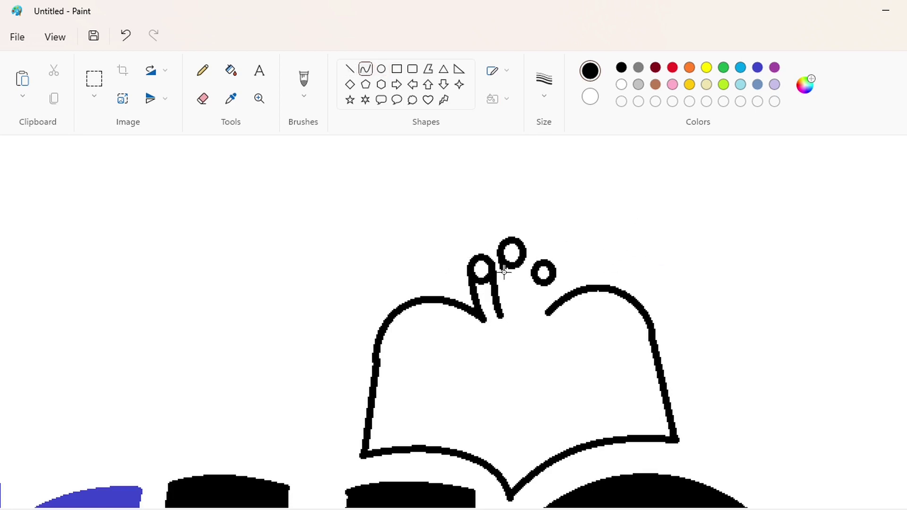
{"action": "left_click_drag", "start_coordinate": [501, 260], "coordinate": [503, 315]}
{"action": "left_click_drag", "start_coordinate": [522, 253], "coordinate": [521, 312]}
{"action": "left_click", "coordinate": [522, 286]}
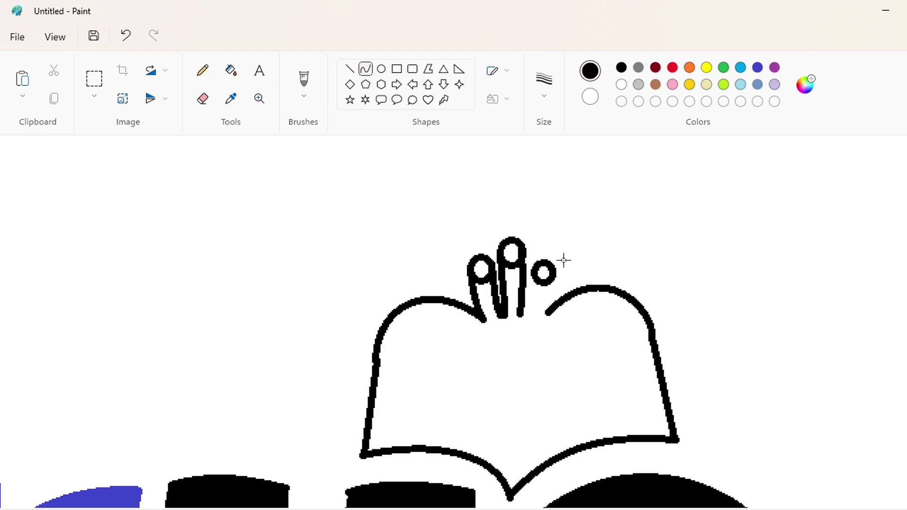
- Draw black side curves below the right circle to form the third tuft and join it to the head outline
{"action": "left_click_drag", "start_coordinate": [533, 269], "coordinate": [523, 315]}
{"action": "key", "text": "ctrl+z"}
{"action": "left_click_drag", "start_coordinate": [553, 274], "coordinate": [541, 324]}
{"action": "left_click", "coordinate": [547, 296]}
{"action": "left_click", "coordinate": [547, 296]}
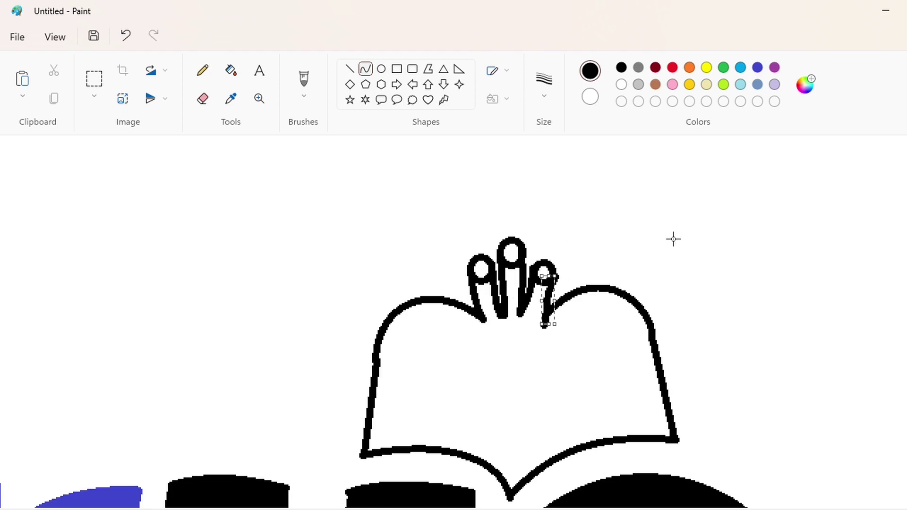
{"action": "left_click", "coordinate": [672, 239]}
- Fill the head shape and its three tufts with black
{"action": "left_click", "coordinate": [231, 71]}
{"action": "left_click", "coordinate": [481, 270]}
{"action": "left_click", "coordinate": [484, 293]}
{"action": "left_click", "coordinate": [513, 255]}
{"action": "left_click", "coordinate": [543, 273]}
{"action": "left_click", "coordinate": [828, 509]}
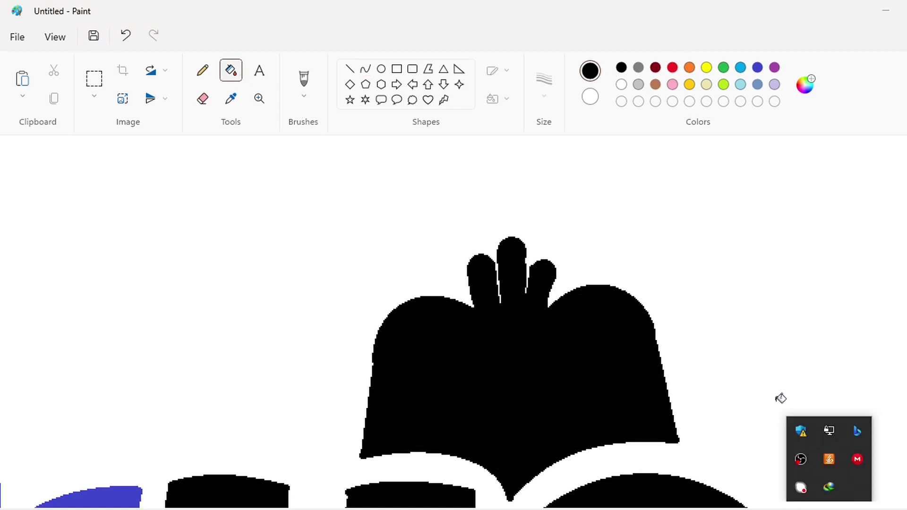
{"action": "left_click", "coordinate": [778, 399]}
{"action": "key", "text": "ctrl+z"}
- Draw a slightly bowed purple curve on the left half of the black head as the eye's lower edge
{"action": "scroll", "coordinate": [520, 326], "scroll_direction": "down", "scroll_amount": 3}
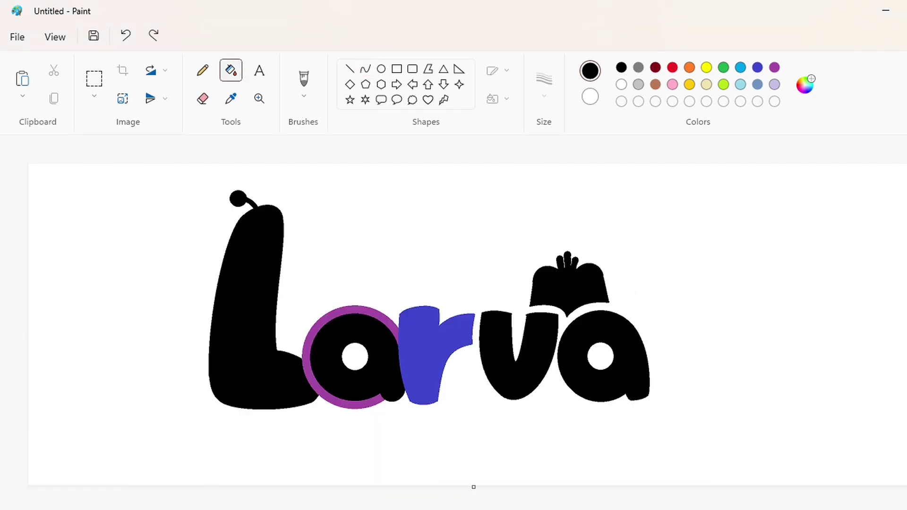
{"action": "key", "text": "ctrl+plus"}
{"action": "key", "text": "ctrl+plus"}
{"action": "left_click", "coordinate": [774, 67]}
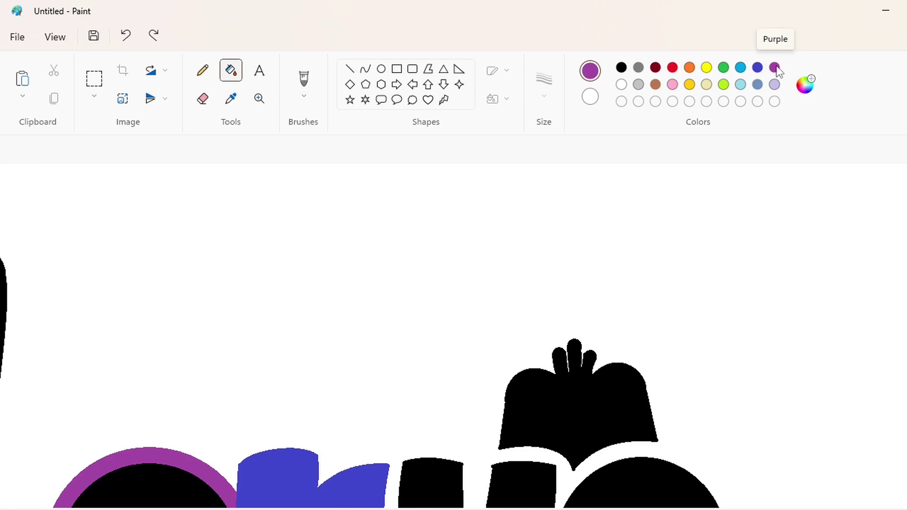
{"action": "left_click", "coordinate": [365, 69]}
{"action": "left_click_drag", "start_coordinate": [513, 428], "coordinate": [578, 427]}
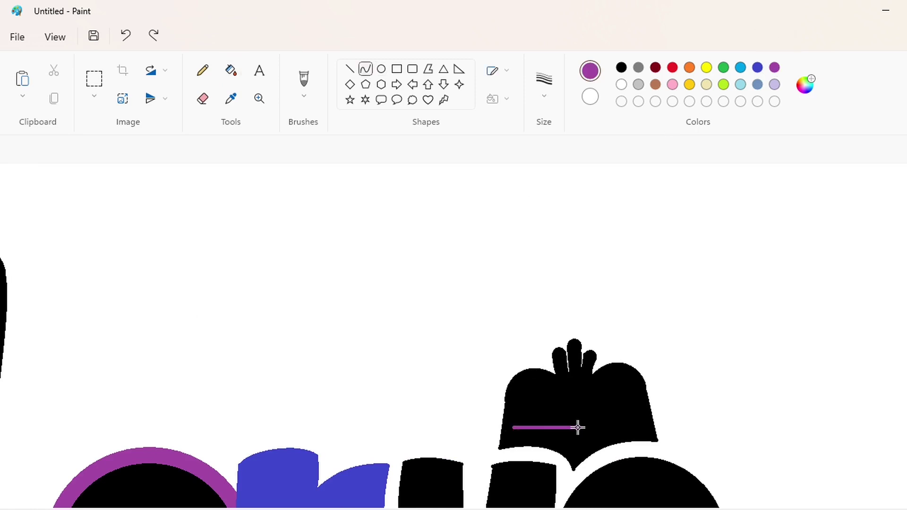
{"action": "left_click", "coordinate": [553, 421]}
{"action": "left_click", "coordinate": [552, 421]}
{"action": "left_click", "coordinate": [684, 366]}
- Close the eye with an arched purple curve above its lower edge, forming a half-moon
{"action": "mouse_move", "coordinate": [514, 428]}
{"action": "left_mouse_down"}
{"action": "mouse_move", "coordinate": [558, 427]}
{"action": "mouse_move", "coordinate": [522, 389]}
{"action": "mouse_move", "coordinate": [565, 376]}
{"action": "left_mouse_up"}
{"action": "key", "text": "ctrl+z"}
{"action": "left_click_drag", "start_coordinate": [514, 427], "coordinate": [577, 426]}
{"action": "left_click_drag", "start_coordinate": [526, 422], "coordinate": [525, 392]}
{"action": "left_click", "coordinate": [564, 392]}
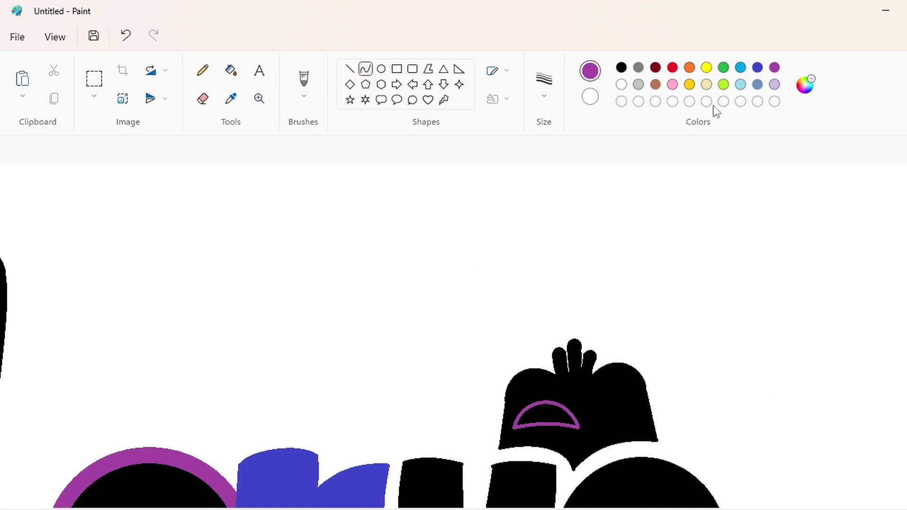
- Fill the half-moon eye with purple
{"action": "left_click", "coordinate": [381, 69]}
{"action": "left_click_drag", "start_coordinate": [534, 421], "coordinate": [537, 419]}
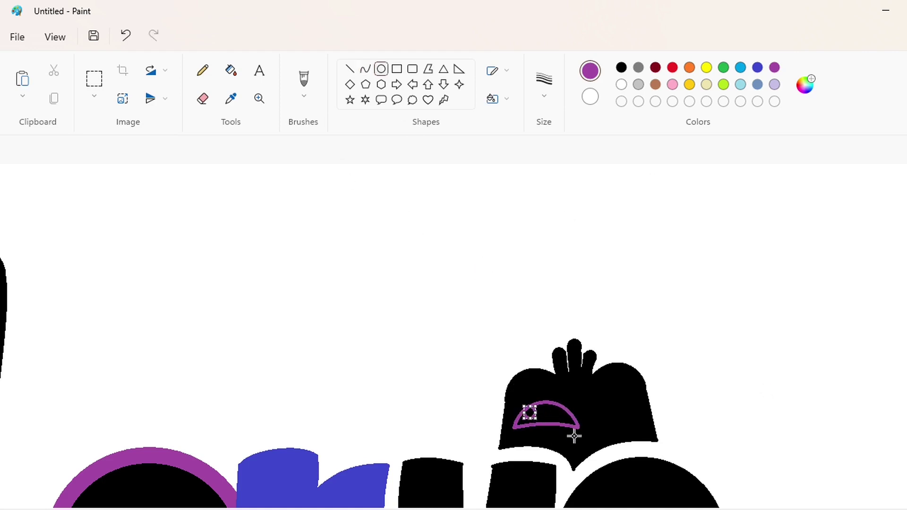
{"action": "left_click", "coordinate": [231, 70]}
{"action": "left_click", "coordinate": [545, 416]}
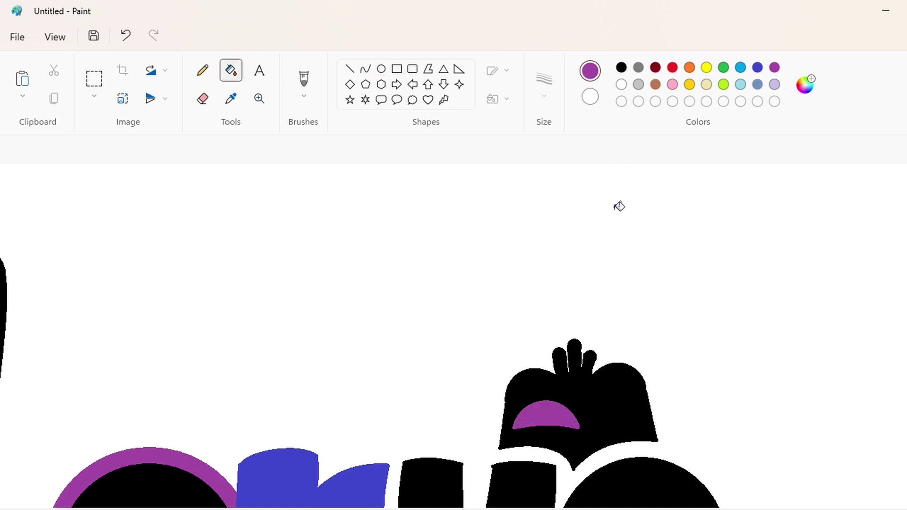
- Draw a small black circle inside the purple half-moon eye as its pupil
{"action": "left_click", "coordinate": [621, 67]}
{"action": "left_click", "coordinate": [381, 69]}
{"action": "mouse_move", "coordinate": [421, 319]}
{"action": "left_mouse_down"}
{"action": "mouse_move", "coordinate": [448, 344]}
{"action": "mouse_move", "coordinate": [441, 339]}
{"action": "left_mouse_up"}
{"action": "mouse_move", "coordinate": [431, 328]}
{"action": "left_mouse_down"}
{"action": "mouse_move", "coordinate": [444, 364]}
{"action": "mouse_move", "coordinate": [525, 401]}
{"action": "mouse_move", "coordinate": [525, 415]}
{"action": "left_mouse_up"}
{"action": "key", "text": "ctrl+z"}
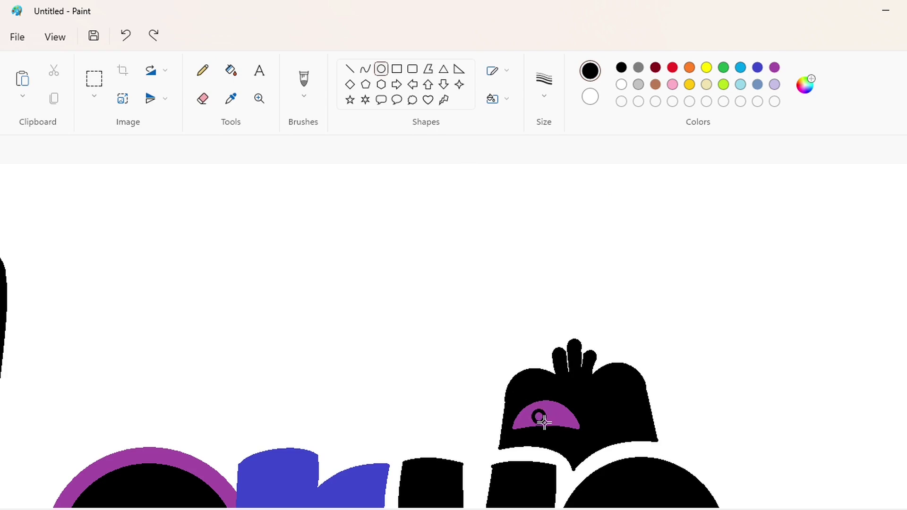
- Shift the pupil circle to the half-moon eye's left corner and fill it with black
{"action": "key", "text": "Left"}
{"action": "key", "text": "Left"}
{"action": "key", "text": "Left"}
{"action": "key", "text": "Left"}
{"action": "key", "text": "Left"}
{"action": "key", "text": "Left"}
{"action": "key", "text": "Left"}
{"action": "key", "text": "Left"}
{"action": "key", "text": "Left"}
{"action": "key", "text": "Left"}
{"action": "key", "text": "Left"}
{"action": "key", "text": "Left"}
{"action": "key", "text": "Left"}
{"action": "key", "text": "Left"}
{"action": "key", "text": "Left"}
{"action": "key", "text": "Left"}
{"action": "key", "text": "Left"}
{"action": "key", "text": "Left"}
{"action": "key", "text": "Left"}
{"action": "key", "text": "Left"}
{"action": "left_click", "coordinate": [231, 71]}
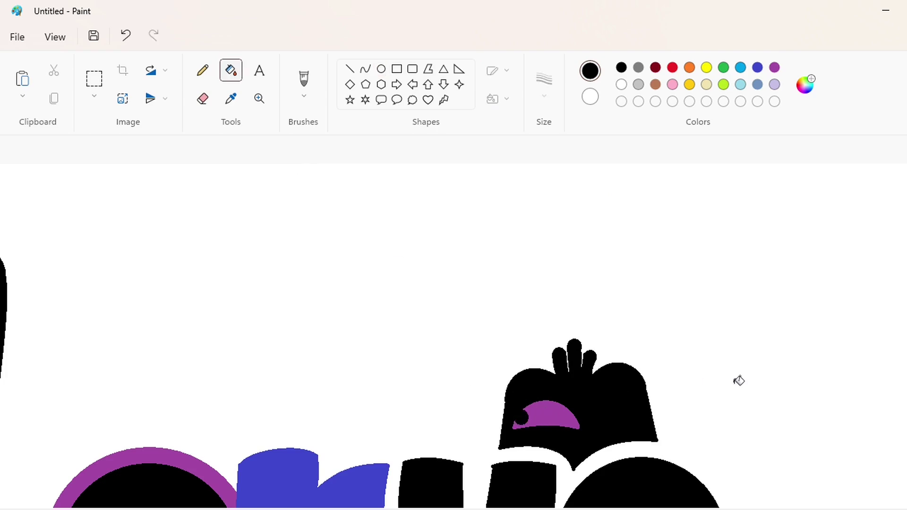
- Paste a copy of the eye area onto blank canvas and fill the black around the copied eye with white
{"action": "left_click", "coordinate": [94, 78]}
{"action": "left_click_drag", "start_coordinate": [485, 375], "coordinate": [597, 452]}
{"action": "key", "text": "ctrl+c"}
{"action": "key", "text": "ctrl+v"}
{"action": "left_click", "coordinate": [231, 71]}
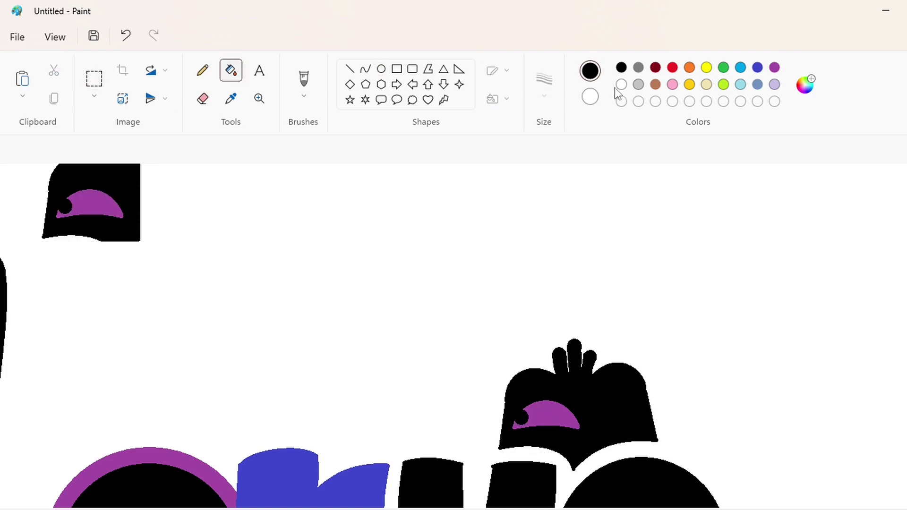
{"action": "left_click", "coordinate": [621, 84]}
{"action": "left_click", "coordinate": [119, 177]}
- Place a duplicate of the isolated purple eye just to its right, forming a pair
{"action": "left_click", "coordinate": [94, 78]}
{"action": "left_click_drag", "start_coordinate": [33, 176], "coordinate": [164, 254]}
{"action": "left_click_drag", "start_coordinate": [75, 210], "coordinate": [151, 219]}
- Fill the original purple eye on the character head with black
{"action": "left_click", "coordinate": [231, 70]}
{"action": "left_click", "coordinate": [621, 67]}
{"action": "left_click", "coordinate": [550, 415]}
- Copy the pair of purple eyes, narrow the copy slightly and place it on the black head
{"action": "left_click", "coordinate": [96, 81]}
{"action": "left_click_drag", "start_coordinate": [9, 166], "coordinate": [253, 284]}
{"action": "key", "text": "ctrl+c"}
{"action": "key", "text": "ctrl+v"}
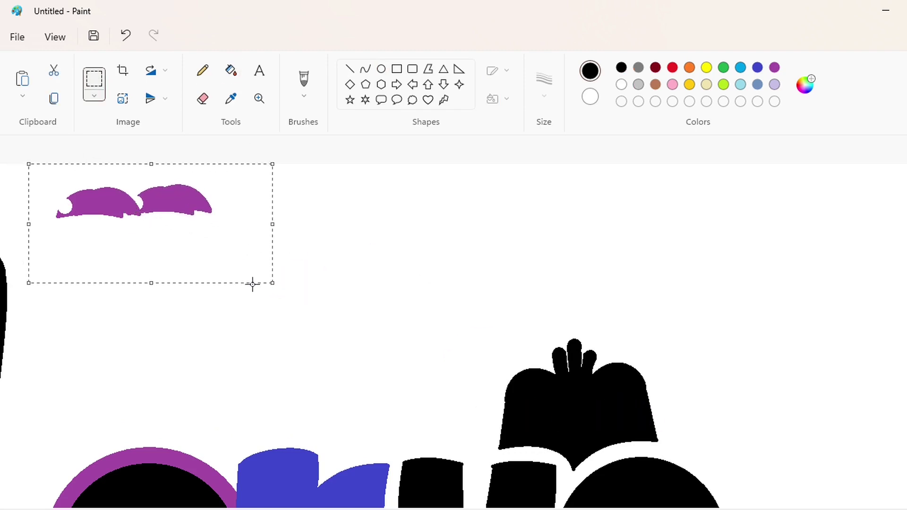
{"action": "left_click_drag", "start_coordinate": [272, 225], "coordinate": [249, 226]}
{"action": "left_click_drag", "start_coordinate": [137, 215], "coordinate": [583, 427]}
- Fill both eyes on the head and the leftover purple pair on the blank canvas with white
{"action": "left_click", "coordinate": [231, 71]}
{"action": "left_click", "coordinate": [621, 85]}
{"action": "left_click", "coordinate": [610, 410]}
{"action": "left_click", "coordinate": [550, 416]}
{"action": "left_click", "coordinate": [163, 202]}
{"action": "left_click", "coordinate": [106, 208]}
- Draw a narrow, upright purple ellipse on the upper part of the L
{"action": "scroll", "coordinate": [454, 326], "scroll_direction": "down", "scroll_amount": 1}
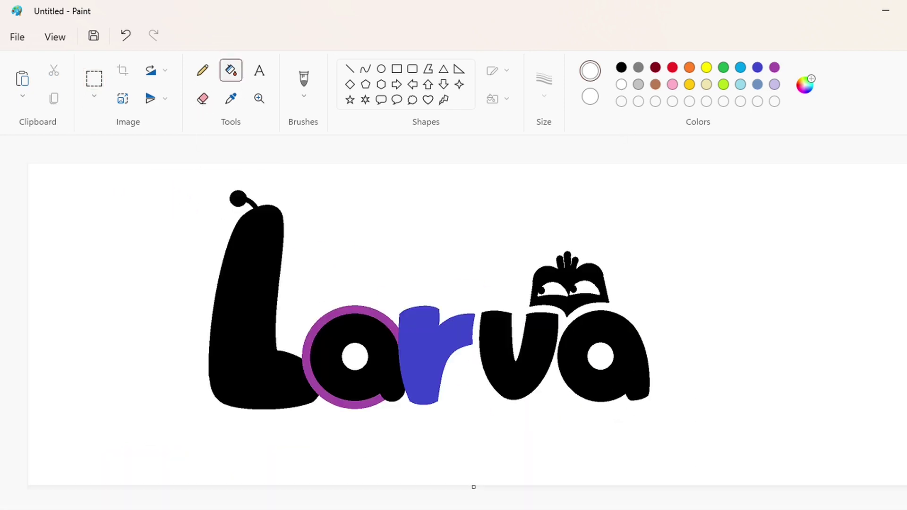
{"action": "left_click", "coordinate": [381, 68]}
{"action": "left_click", "coordinate": [774, 67]}
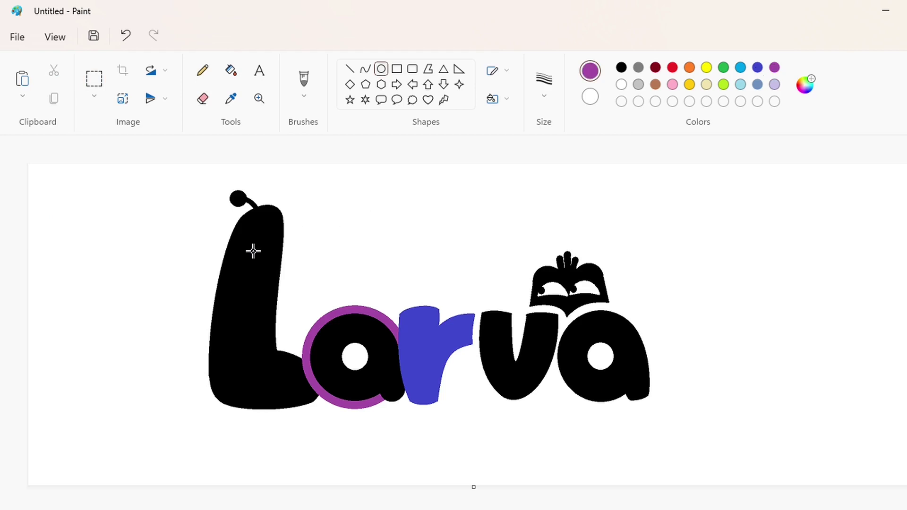
{"action": "left_click_drag", "start_coordinate": [252, 242], "coordinate": [268, 278]}
- Shift the ellipse right onto the blank area beside the L and fill it with purple
{"action": "key", "text": "Right"}
{"action": "key", "text": "Right"}
{"action": "key", "text": "Right"}
{"action": "key", "text": "Right"}
{"action": "key", "text": "Right"}
{"action": "key", "text": "Right"}
{"action": "key", "text": "Right"}
{"action": "key", "text": "Right"}
{"action": "key", "text": "Right"}
{"action": "key", "text": "Right"}
{"action": "key", "text": "Right"}
{"action": "key", "text": "Right"}
{"action": "key", "text": "Right"}
{"action": "key", "text": "Right"}
{"action": "key", "text": "Right"}
{"action": "key", "text": "Right"}
{"action": "key", "text": "Right"}
{"action": "key", "text": "Right"}
{"action": "key", "text": "Right"}
{"action": "key", "text": "Right"}
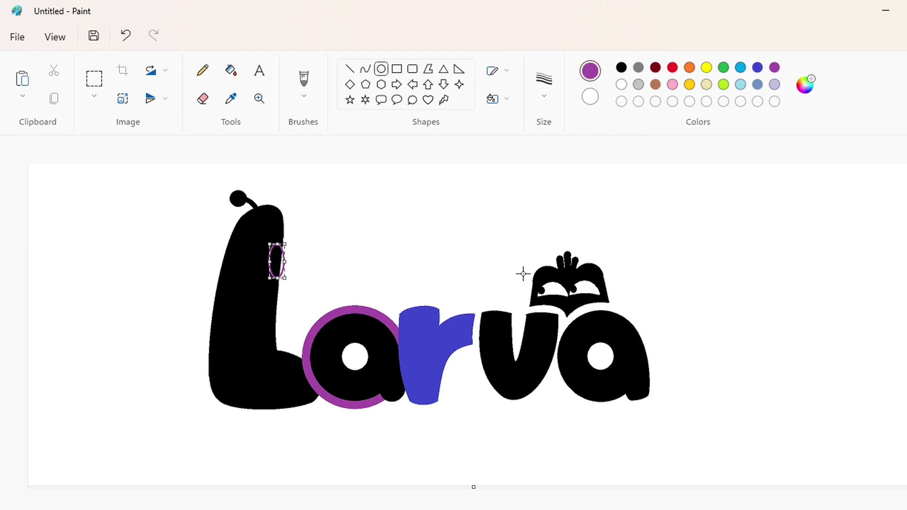
{"action": "left_click", "coordinate": [523, 273]}
{"action": "left_click", "coordinate": [231, 70]}
{"action": "left_click", "coordinate": [339, 262]}
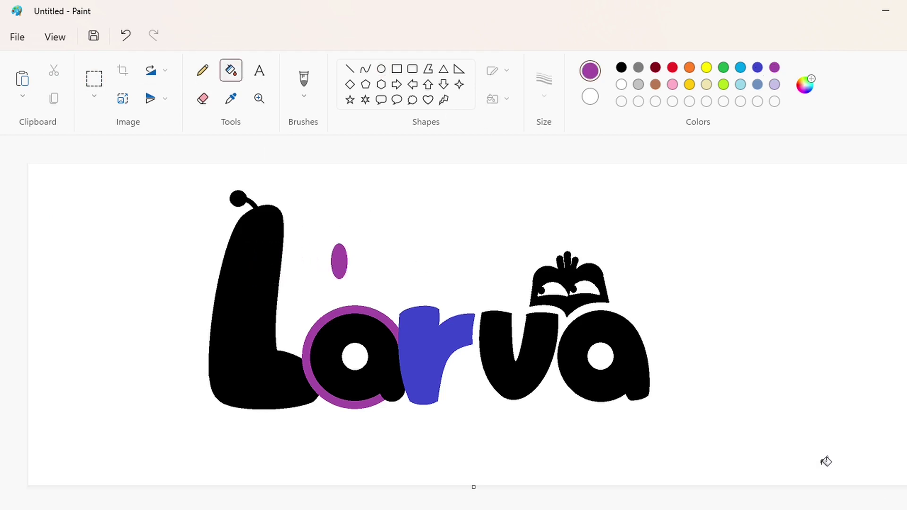
- Draw a small black pupil on the right half of the purple oval and make it solid
{"action": "scroll", "coordinate": [824, 461], "scroll_direction": "up", "scroll_amount": 1}
{"action": "scroll", "coordinate": [453, 326], "scroll_direction": "right", "scroll_amount": 5}
{"action": "scroll", "coordinate": [453, 325], "scroll_direction": "down", "scroll_amount": 2}
{"action": "left_click", "coordinate": [380, 70]}
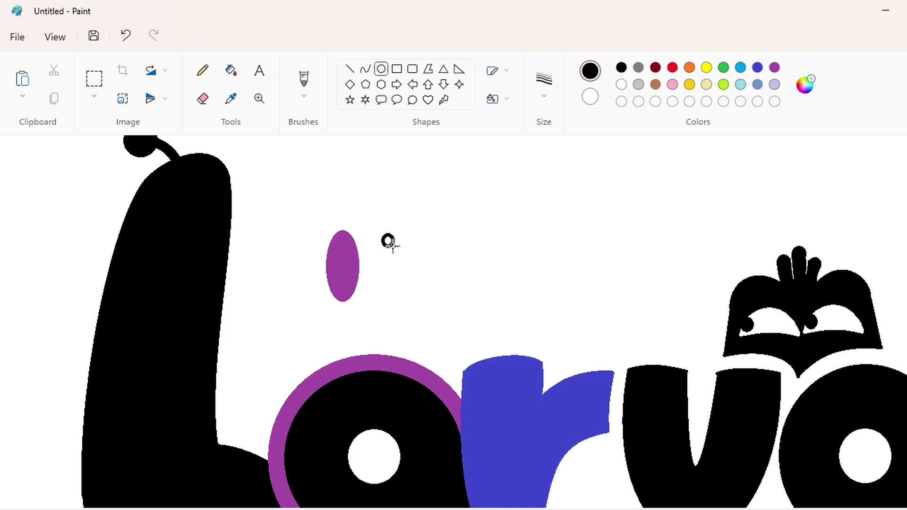
{"action": "mouse_move", "coordinate": [395, 248]}
{"action": "left_mouse_down"}
{"action": "mouse_move", "coordinate": [344, 251]}
{"action": "mouse_move", "coordinate": [350, 265]}
{"action": "left_mouse_up"}
{"action": "left_click", "coordinate": [231, 70]}
- Duplicate the oval eye with its pupil and place the copy to the left, slightly higher
{"action": "key", "text": "ctrl+c"}
{"action": "key", "text": "ctrl+v"}
{"action": "left_click_drag", "start_coordinate": [81, 227], "coordinate": [311, 258]}
{"action": "left_click", "coordinate": [455, 271]}
- Copy the pair of oval eyes and place the copy on the upper part of the L
{"action": "left_click_drag", "start_coordinate": [259, 182], "coordinate": [397, 335]}
{"action": "key", "text": "ctrl+c"}
{"action": "key", "text": "ctrl+v"}
{"action": "left_click_drag", "start_coordinate": [66, 222], "coordinate": [198, 260]}
- Fill the spare pair of oval eyes beside the L, including their pupils, with white
{"action": "left_click", "coordinate": [231, 70]}
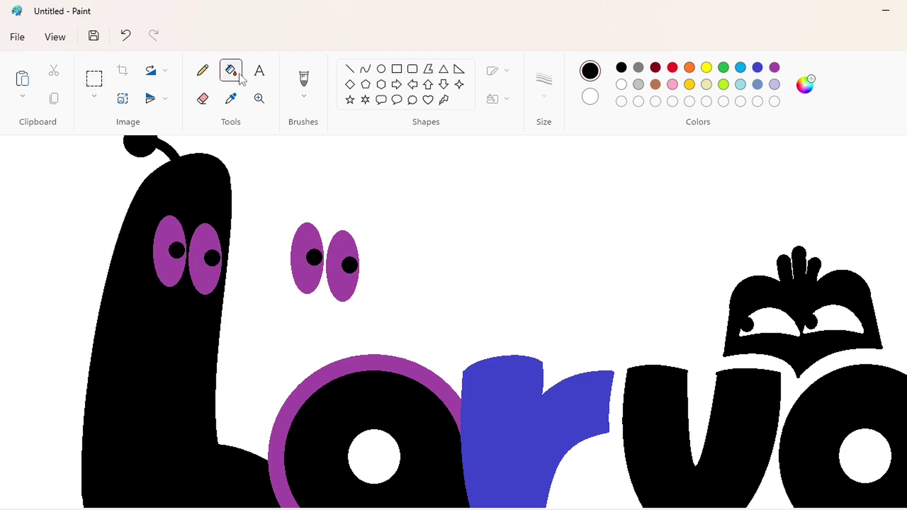
{"action": "left_click", "coordinate": [621, 84]}
{"action": "left_click", "coordinate": [349, 265]}
{"action": "left_click", "coordinate": [314, 257]}
{"action": "left_click", "coordinate": [343, 283]}
{"action": "left_click", "coordinate": [307, 279]}
{"action": "left_click", "coordinate": [212, 258]}
{"action": "left_click", "coordinate": [176, 250]}
{"action": "key", "text": "ctrl+z"}
{"action": "key", "text": "ctrl+z"}
- Fill the two purple oval eyes on the L with white, leaving their pupils black
{"action": "left_click", "coordinate": [170, 273]}
{"action": "left_click", "coordinate": [213, 279]}
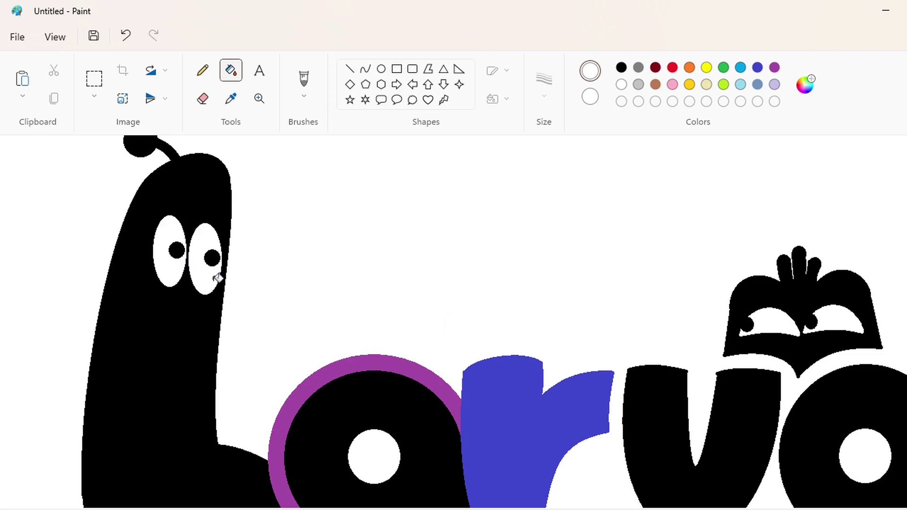
{"action": "key", "text": "ctrl+Page_Down"}
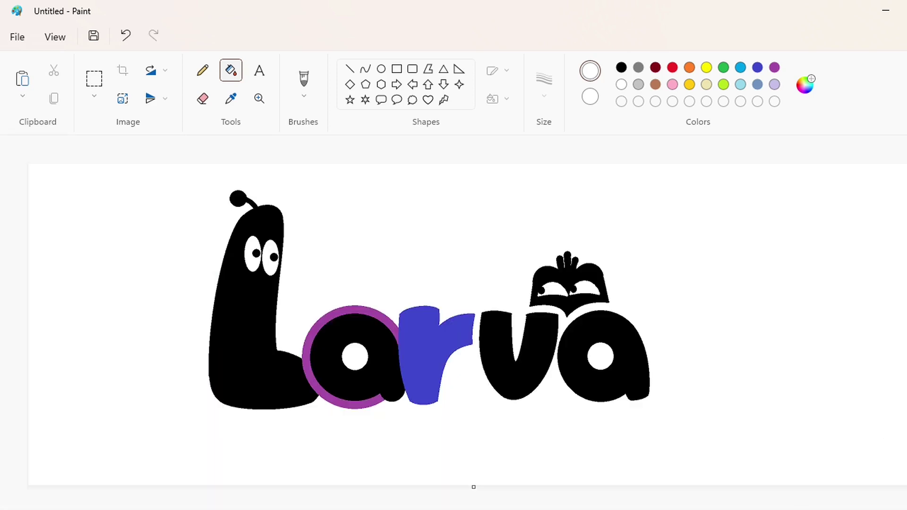
- Recolour the ring around the first letter a from purple to dark red
{"action": "key", "text": "ctrl+plus"}
{"action": "scroll", "coordinate": [453, 330], "scroll_direction": "right", "scroll_amount": 3}
{"action": "left_click", "coordinate": [774, 67]}
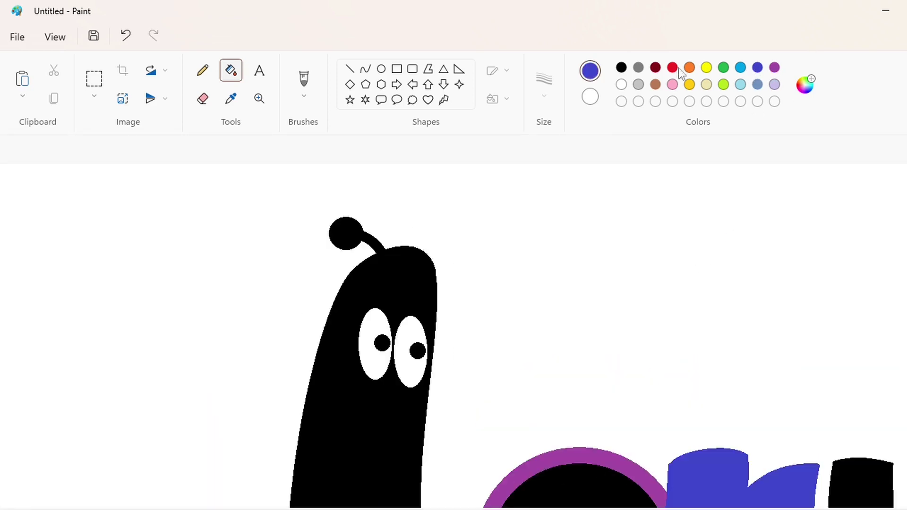
{"action": "left_click", "coordinate": [655, 67]}
{"action": "scroll", "coordinate": [613, 279], "scroll_direction": "down", "scroll_amount": 3}
{"action": "left_click", "coordinate": [613, 279]}
- Draw a purple curve looping around the antenna's ball at a small distance, extended along the upper side of its stalk
{"action": "scroll", "coordinate": [613, 279], "scroll_direction": "up", "scroll_amount": 3}
{"action": "left_click", "coordinate": [365, 69]}
{"action": "left_click", "coordinate": [774, 67]}
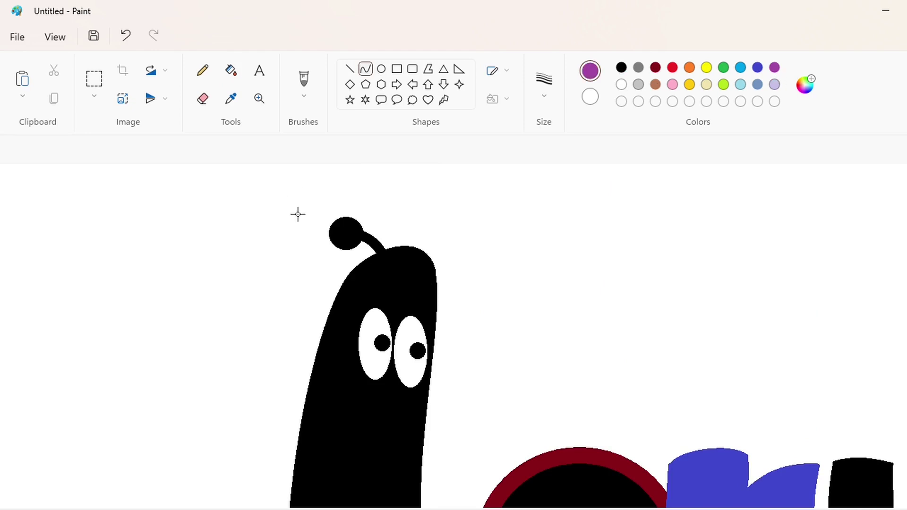
{"action": "mouse_move", "coordinate": [335, 259]}
{"action": "left_mouse_down"}
{"action": "mouse_move", "coordinate": [357, 208]}
{"action": "mouse_move", "coordinate": [314, 193]}
{"action": "left_mouse_up"}
{"action": "left_click_drag", "start_coordinate": [377, 224], "coordinate": [388, 220]}
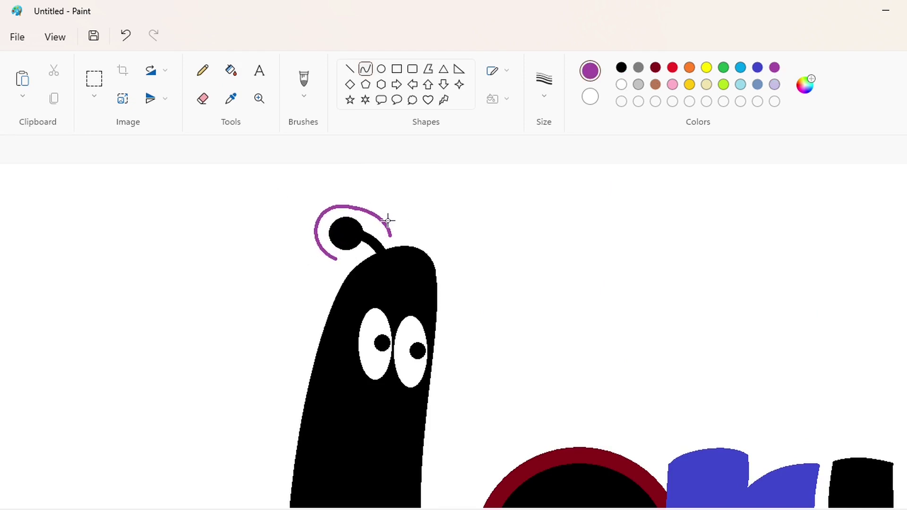
{"action": "key", "text": "ctrl+z"}
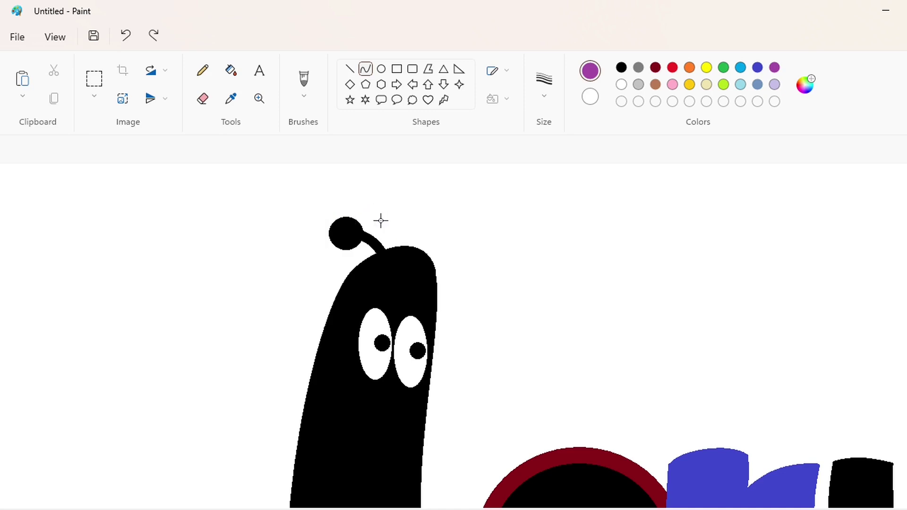
{"action": "mouse_move", "coordinate": [373, 221]}
{"action": "left_mouse_down"}
{"action": "mouse_move", "coordinate": [338, 263]}
{"action": "mouse_move", "coordinate": [346, 184]}
{"action": "mouse_move", "coordinate": [289, 219]}
{"action": "left_mouse_up"}
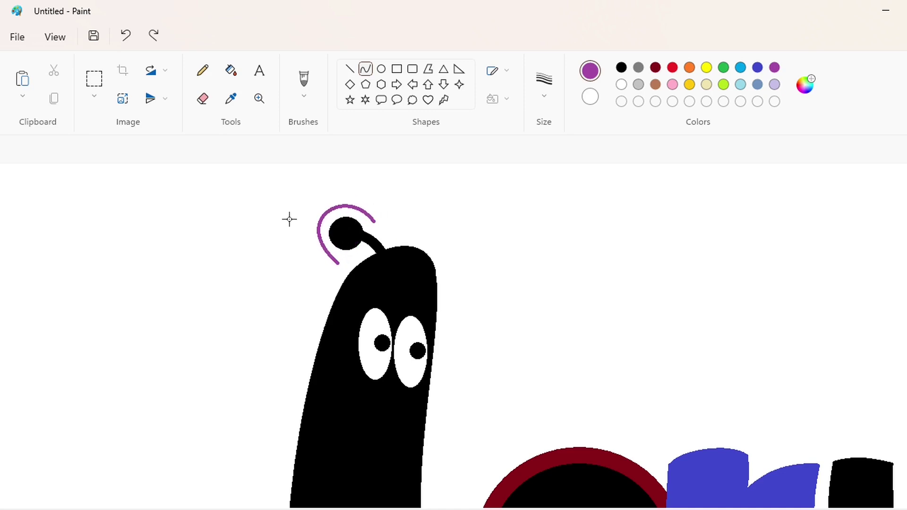
{"action": "left_click", "coordinate": [286, 222]}
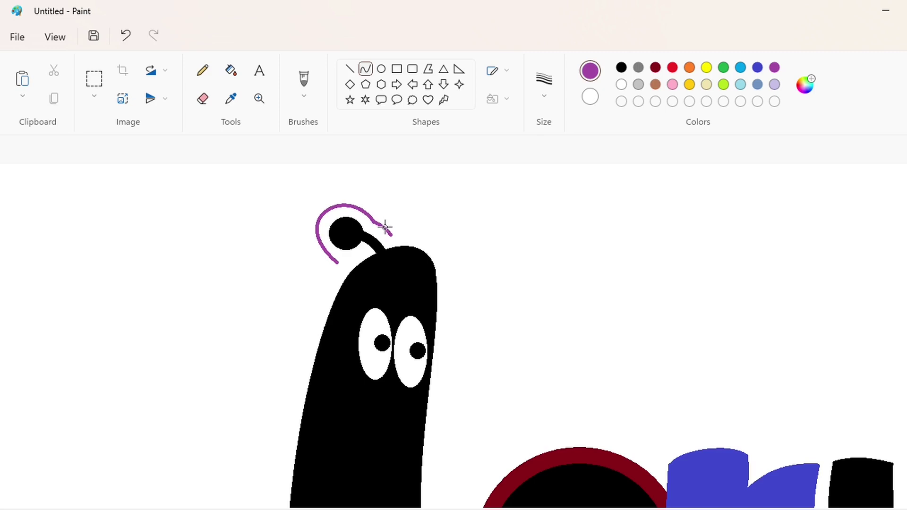
- Continue the purple outline with a curve from the antenna stalk around the L's rounded top-right corner
{"action": "left_click_drag", "start_coordinate": [406, 233], "coordinate": [453, 293]}
{"action": "left_click_drag", "start_coordinate": [439, 264], "coordinate": [457, 243]}
{"action": "left_click", "coordinate": [457, 242]}
- Extend the purple outline down the L's right side and along its foot to the dark red ring
{"action": "scroll", "coordinate": [457, 242], "scroll_direction": "down", "scroll_amount": 2}
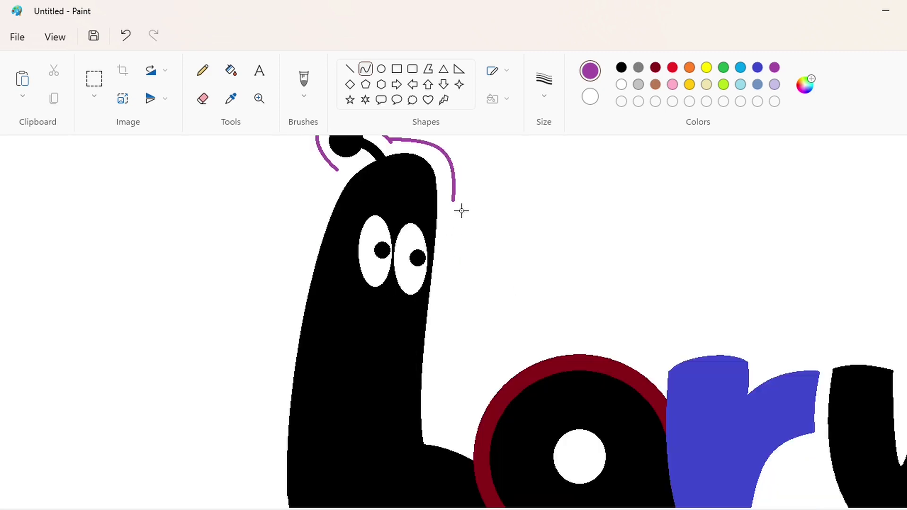
{"action": "mouse_move", "coordinate": [454, 200]}
{"action": "left_mouse_down"}
{"action": "mouse_move", "coordinate": [439, 423]}
{"action": "mouse_move", "coordinate": [464, 426]}
{"action": "left_mouse_up"}
{"action": "left_click", "coordinate": [451, 233]}
{"action": "left_click", "coordinate": [437, 349]}
{"action": "left_click", "coordinate": [535, 303]}
{"action": "left_click", "coordinate": [496, 353]}
- Draw a purple curve from the antenna loop down along the L's left side
{"action": "scroll", "coordinate": [350, 297], "scroll_direction": "up", "scroll_amount": 1}
{"action": "scroll", "coordinate": [347, 265], "scroll_direction": "down", "scroll_amount": 2}
{"action": "scroll", "coordinate": [336, 180], "scroll_direction": "up", "scroll_amount": 1}
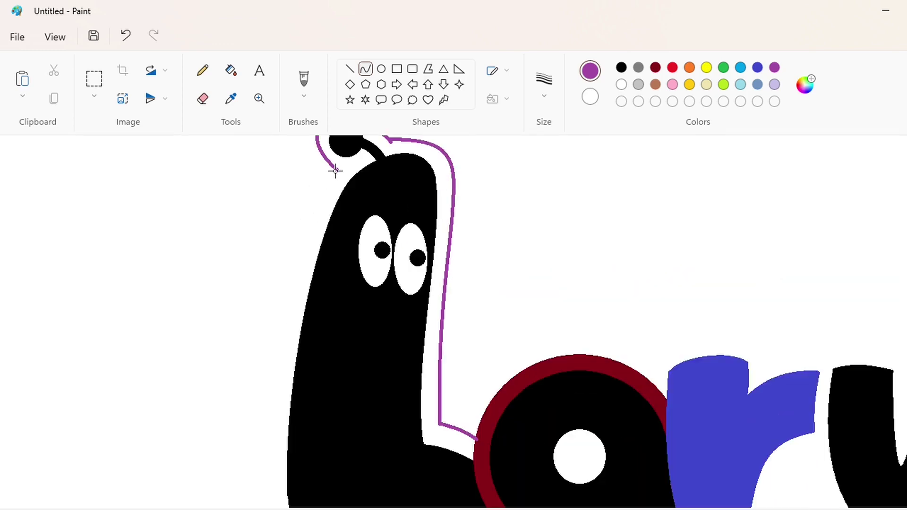
{"action": "mouse_move", "coordinate": [336, 169]}
{"action": "left_mouse_down"}
{"action": "mouse_move", "coordinate": [264, 433]}
{"action": "mouse_move", "coordinate": [271, 436]}
{"action": "left_mouse_up"}
{"action": "left_click_drag", "start_coordinate": [308, 212], "coordinate": [309, 197]}
{"action": "left_click_drag", "start_coordinate": [274, 292], "coordinate": [276, 299]}
{"action": "left_click", "coordinate": [162, 305]}
{"action": "scroll", "coordinate": [162, 305], "scroll_direction": "down", "scroll_amount": 3}
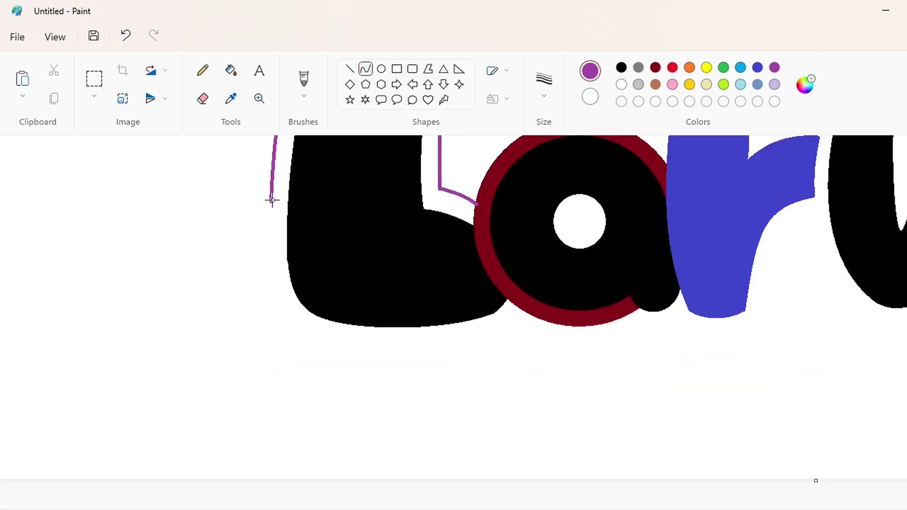
{"action": "mouse_move", "coordinate": [272, 199]}
{"action": "left_mouse_down"}
{"action": "mouse_move", "coordinate": [280, 320]}
{"action": "mouse_move", "coordinate": [267, 218]}
{"action": "left_mouse_up"}
{"action": "left_click", "coordinate": [268, 285]}
{"action": "left_click", "coordinate": [367, 289]}
{"action": "scroll", "coordinate": [210, 302], "scroll_direction": "up", "scroll_amount": 2}
{"action": "key", "text": "ctrl+z"}
- Extend the L's left outline with a slightly bowed purple curve down to its lower-left corner
{"action": "scroll", "coordinate": [210, 301], "scroll_direction": "down", "scroll_amount": 1}
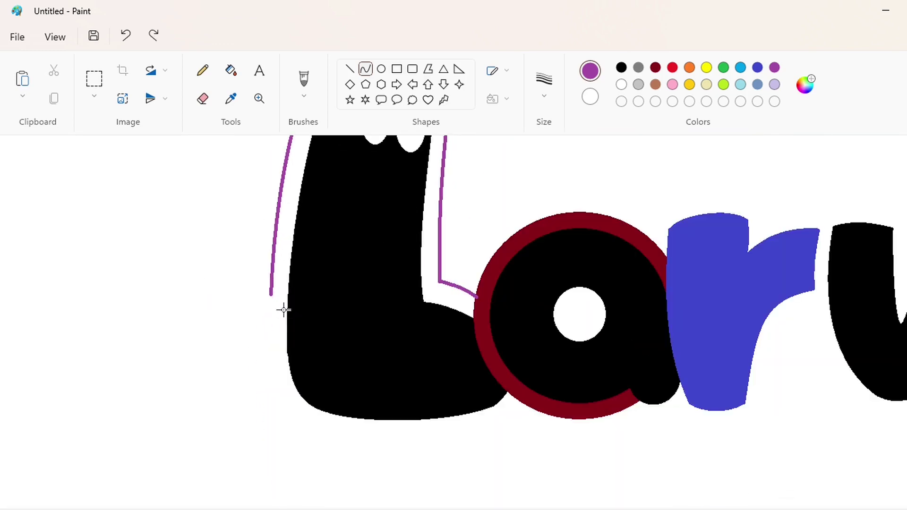
{"action": "left_click_drag", "start_coordinate": [271, 294], "coordinate": [275, 404]}
{"action": "left_click", "coordinate": [267, 318]}
{"action": "left_click", "coordinate": [268, 374]}
{"action": "left_click", "coordinate": [203, 98]}
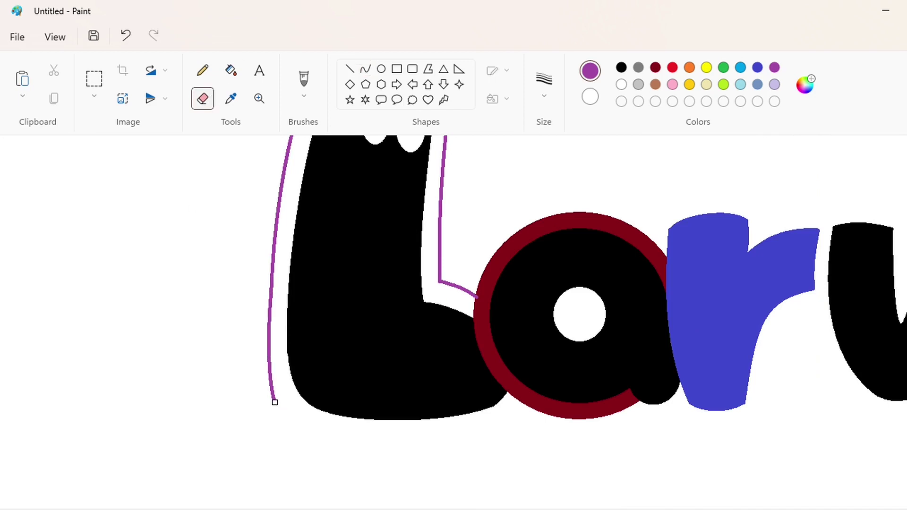
- Draw a curved purple outline from the L's lower-left corner along its base to the dark red ring
{"action": "left_click", "coordinate": [366, 71]}
{"action": "scroll", "coordinate": [284, 283], "scroll_direction": "down", "scroll_amount": 1}
{"action": "mouse_move", "coordinate": [272, 296]}
{"action": "left_mouse_down"}
{"action": "mouse_move", "coordinate": [311, 335]}
{"action": "mouse_move", "coordinate": [366, 347]}
{"action": "mouse_move", "coordinate": [523, 308]}
{"action": "left_mouse_up"}
{"action": "left_click", "coordinate": [274, 317]}
{"action": "left_click", "coordinate": [288, 332]}
{"action": "left_click", "coordinate": [380, 356]}
{"action": "left_click", "coordinate": [202, 98]}
- Draw a purple curve from the dark red ring around the underside of the first a's tail
{"action": "left_click", "coordinate": [366, 70]}
{"action": "left_click_drag", "start_coordinate": [345, 327], "coordinate": [357, 355]}
{"action": "left_click_drag", "start_coordinate": [492, 346], "coordinate": [507, 354]}
{"action": "left_click", "coordinate": [532, 383]}
- Continue the purple outline with a curve beneath the foot of the r
{"action": "left_click_drag", "start_coordinate": [505, 507], "coordinate": [619, 508]}
{"action": "left_click", "coordinate": [437, 333]}
{"action": "left_click_drag", "start_coordinate": [442, 327], "coordinate": [558, 325]}
{"action": "left_click", "coordinate": [462, 338]}
{"action": "left_click_drag", "start_coordinate": [520, 327], "coordinate": [537, 348]}
- Extend the purple outline up the r's lower-right side and around the bottom of the v
{"action": "scroll", "coordinate": [663, 414], "scroll_direction": "up", "scroll_amount": 2}
{"action": "left_click_drag", "start_coordinate": [555, 418], "coordinate": [615, 322]}
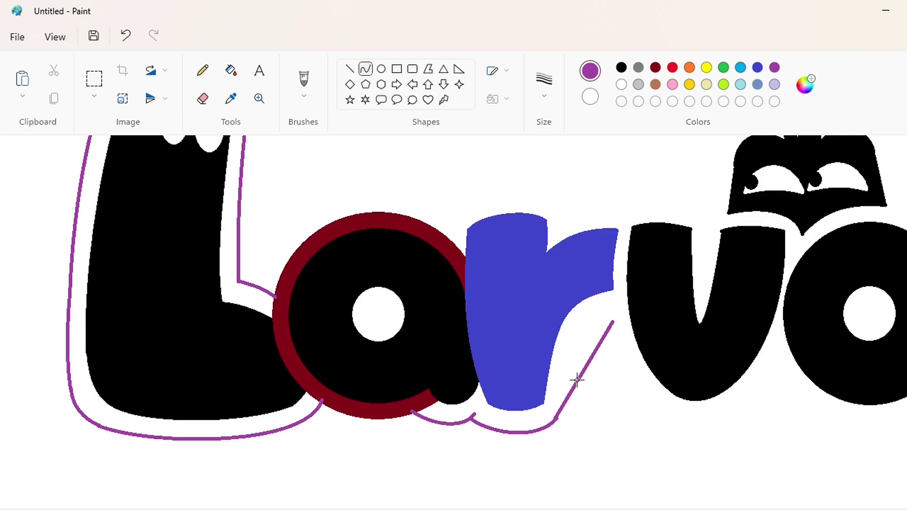
{"action": "mouse_move", "coordinate": [577, 376]}
{"action": "left_mouse_down"}
{"action": "mouse_move", "coordinate": [585, 316]}
{"action": "mouse_move", "coordinate": [777, 354]}
{"action": "left_mouse_up"}
{"action": "mouse_move", "coordinate": [695, 339]}
{"action": "left_mouse_down"}
{"action": "mouse_move", "coordinate": [654, 419]}
{"action": "mouse_move", "coordinate": [728, 463]}
{"action": "left_mouse_up"}
- Add a purple curve from the v's outline around the underside of the last a
{"action": "scroll", "coordinate": [620, 419], "scroll_direction": "right", "scroll_amount": 3}
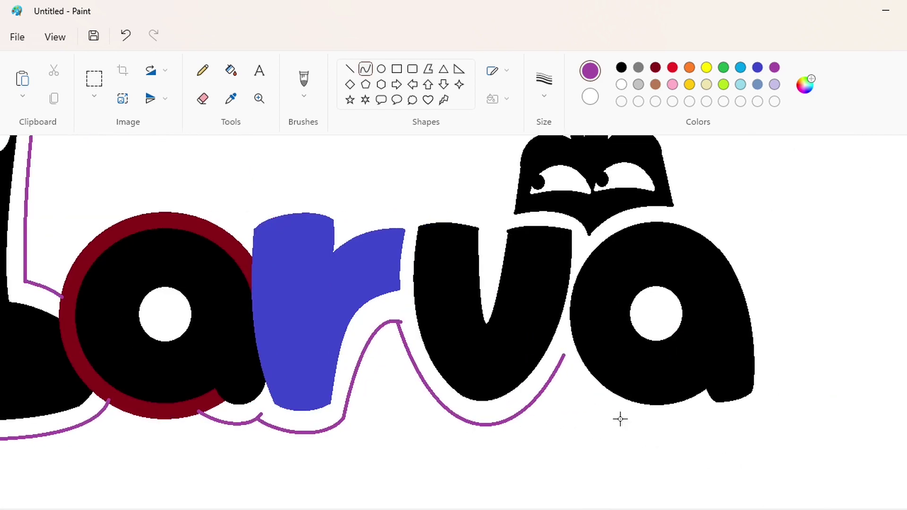
{"action": "mouse_move", "coordinate": [561, 362]}
{"action": "left_mouse_down"}
{"action": "mouse_move", "coordinate": [702, 419]}
{"action": "mouse_move", "coordinate": [700, 413]}
{"action": "left_mouse_up"}
{"action": "left_click_drag", "start_coordinate": [623, 391], "coordinate": [591, 429]}
{"action": "left_click_drag", "start_coordinate": [654, 425], "coordinate": [663, 443]}
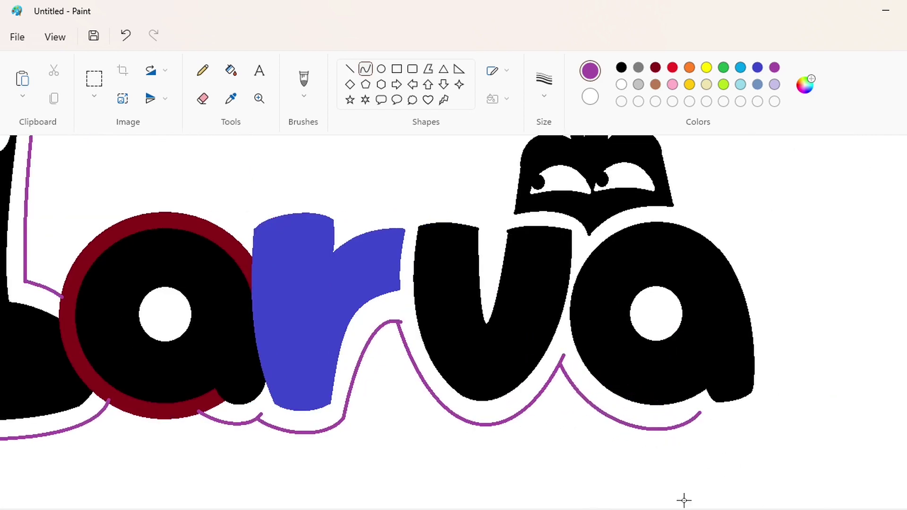
- Carry the purple outline around the last a's tail and up its right side
{"action": "scroll", "coordinate": [684, 500], "scroll_direction": "right", "scroll_amount": 2}
{"action": "left_click_drag", "start_coordinate": [614, 417], "coordinate": [690, 389]}
{"action": "mouse_move", "coordinate": [651, 406]}
{"action": "left_mouse_down"}
{"action": "mouse_move", "coordinate": [638, 427]}
{"action": "mouse_move", "coordinate": [688, 420]}
{"action": "mouse_move", "coordinate": [639, 243]}
{"action": "mouse_move", "coordinate": [607, 211]}
{"action": "left_mouse_up"}
{"action": "left_click_drag", "start_coordinate": [672, 333], "coordinate": [698, 294]}
{"action": "left_click_drag", "start_coordinate": [676, 241], "coordinate": [662, 221]}
{"action": "left_click", "coordinate": [770, 323]}
- Outline the tufted head in purple up its right side, around its right lobe and over the tuft
{"action": "scroll", "coordinate": [774, 354], "scroll_direction": "up", "scroll_amount": 3}
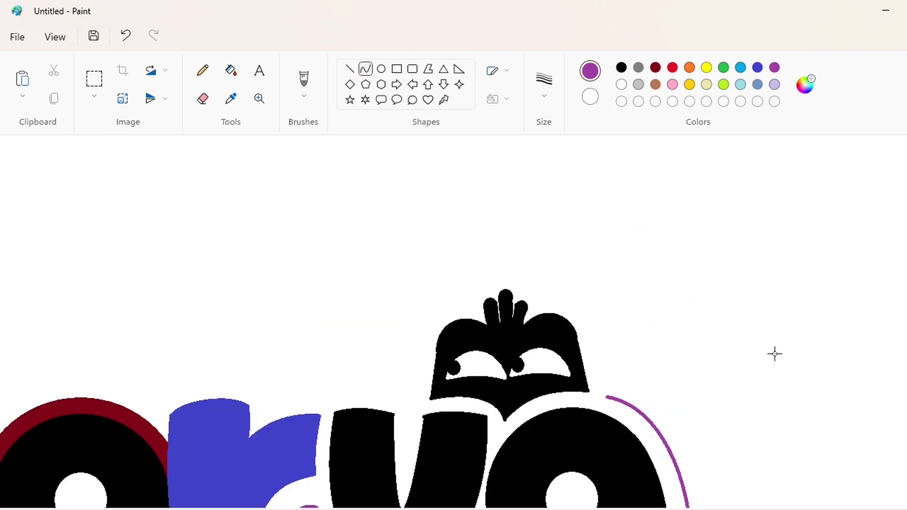
{"action": "mouse_move", "coordinate": [609, 397]}
{"action": "left_mouse_down"}
{"action": "mouse_move", "coordinate": [599, 349]}
{"action": "mouse_move", "coordinate": [547, 299]}
{"action": "left_mouse_up"}
{"action": "left_click_drag", "start_coordinate": [590, 325], "coordinate": [597, 321]}
{"action": "mouse_move", "coordinate": [576, 301]}
{"action": "left_mouse_down"}
{"action": "mouse_move", "coordinate": [580, 286]}
{"action": "mouse_move", "coordinate": [503, 275]}
{"action": "mouse_move", "coordinate": [493, 282]}
{"action": "left_mouse_up"}
{"action": "left_click", "coordinate": [724, 303]}
{"action": "left_click_drag", "start_coordinate": [536, 289], "coordinate": [539, 279]}
{"action": "left_click_drag", "start_coordinate": [516, 276], "coordinate": [517, 263]}
{"action": "left_click", "coordinate": [773, 270]}
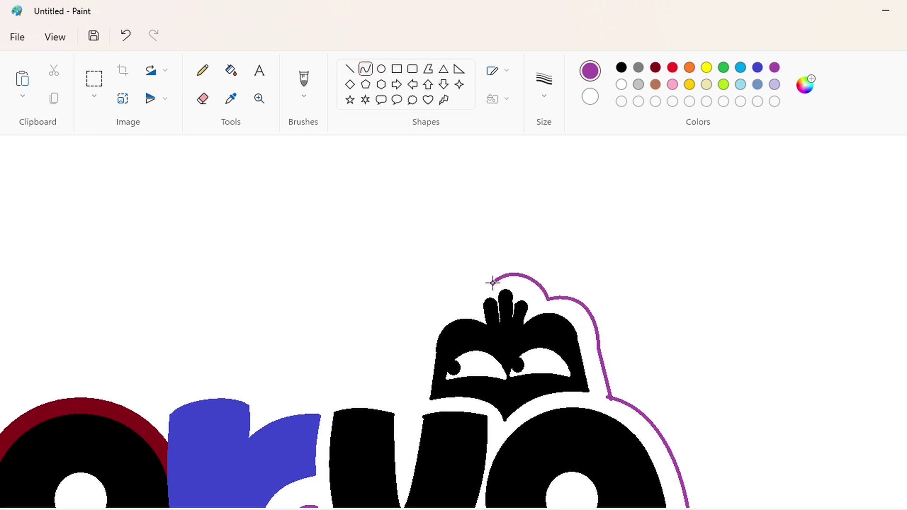
- Continue the head's purple outline from the tuft around its left lobe
{"action": "mouse_move", "coordinate": [477, 293]}
{"action": "left_mouse_down"}
{"action": "mouse_move", "coordinate": [474, 283]}
{"action": "mouse_move", "coordinate": [419, 347]}
{"action": "left_mouse_up"}
{"action": "left_click_drag", "start_coordinate": [450, 315], "coordinate": [445, 296]}
{"action": "left_click_drag", "start_coordinate": [427, 319], "coordinate": [414, 313]}
{"action": "left_click", "coordinate": [742, 312]}
- Draw a straight purple line down the head's left side and a curve above the v
{"action": "left_click", "coordinate": [350, 70]}
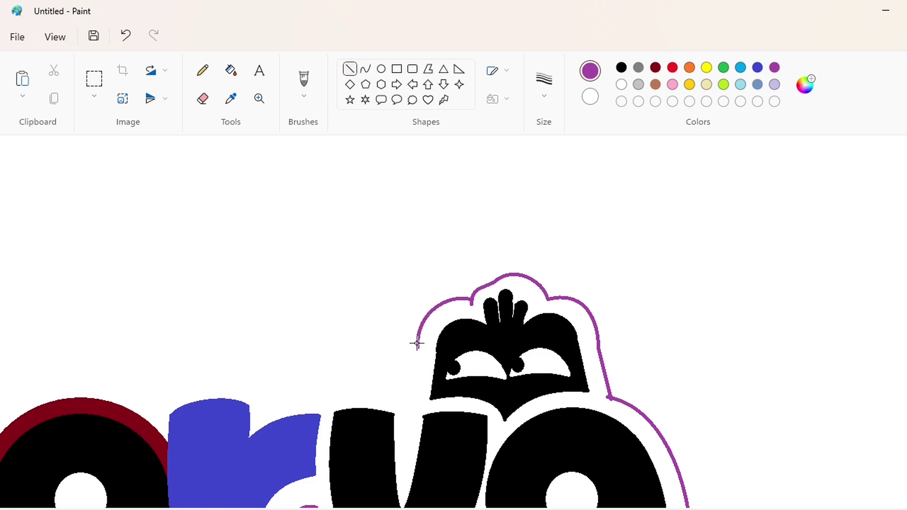
{"action": "left_click_drag", "start_coordinate": [412, 383], "coordinate": [408, 385]}
{"action": "left_click", "coordinate": [365, 69]}
{"action": "left_click_drag", "start_coordinate": [363, 388], "coordinate": [337, 388]}
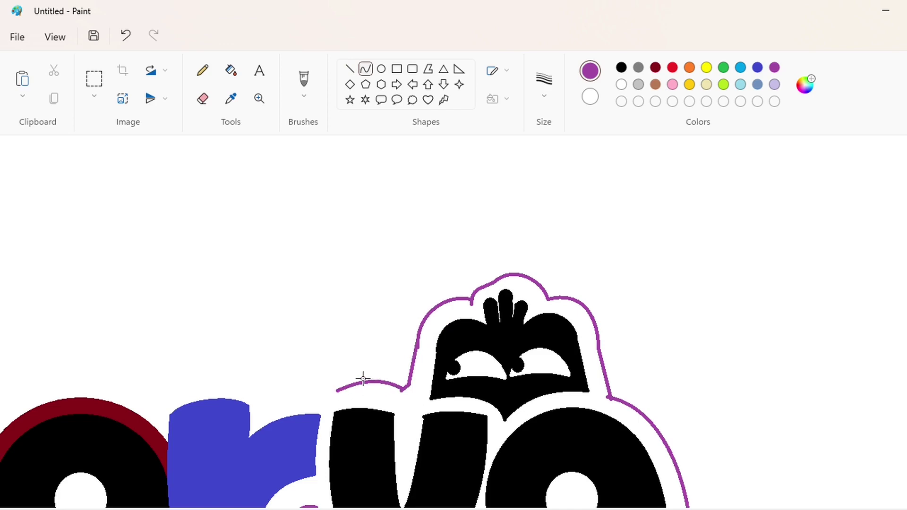
- Close the purple outline with curves over the top of the r to the dark red ring
{"action": "scroll", "coordinate": [368, 309], "scroll_direction": "left", "scroll_amount": 5}
{"action": "mouse_move", "coordinate": [511, 389]}
{"action": "left_mouse_down"}
{"action": "mouse_move", "coordinate": [449, 395]}
{"action": "mouse_move", "coordinate": [469, 378]}
{"action": "mouse_move", "coordinate": [320, 418]}
{"action": "left_mouse_up"}
{"action": "left_click_drag", "start_coordinate": [423, 403], "coordinate": [419, 373]}
{"action": "left_click_drag", "start_coordinate": [360, 373], "coordinate": [333, 364]}
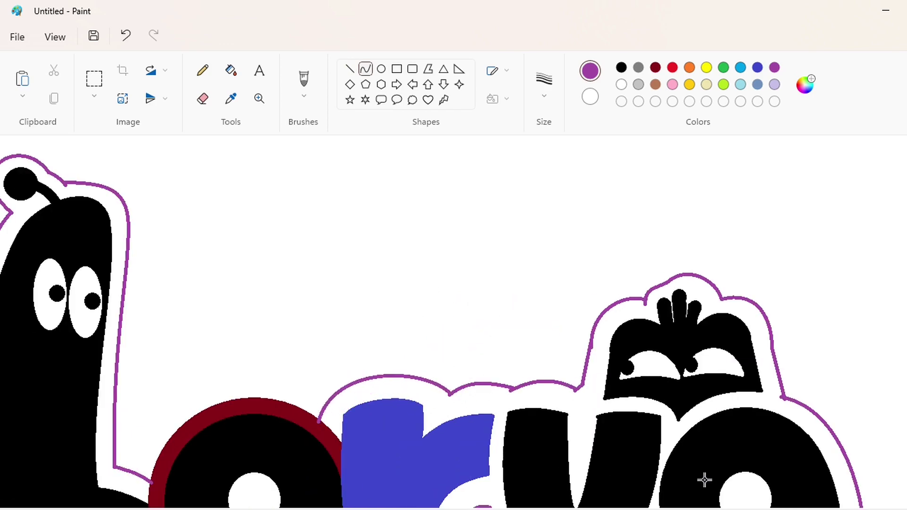
- Fill the border area around all the letters, including the dark red ring, with purple
{"action": "scroll", "coordinate": [705, 480], "scroll_direction": "down", "scroll_amount": 1}
{"action": "left_click", "coordinate": [231, 70]}
{"action": "left_click", "coordinate": [290, 338]}
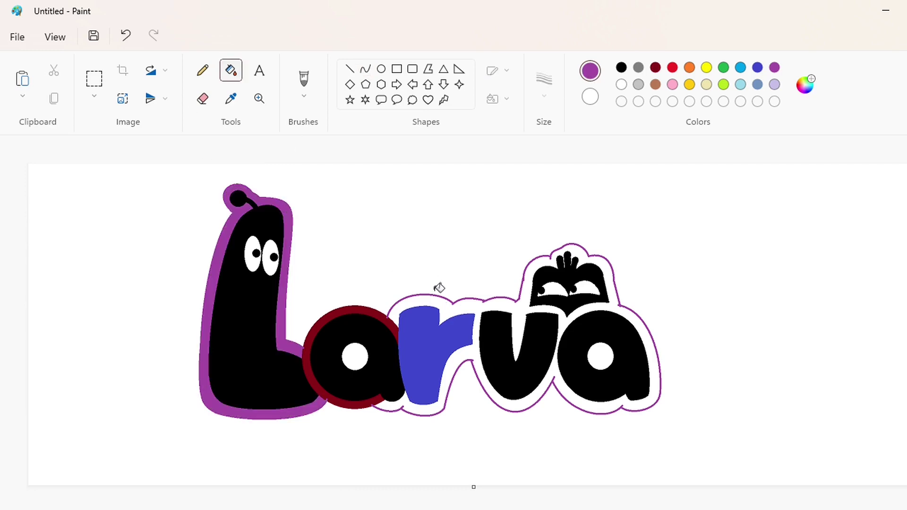
{"action": "left_click", "coordinate": [436, 301]}
{"action": "left_click", "coordinate": [386, 321]}
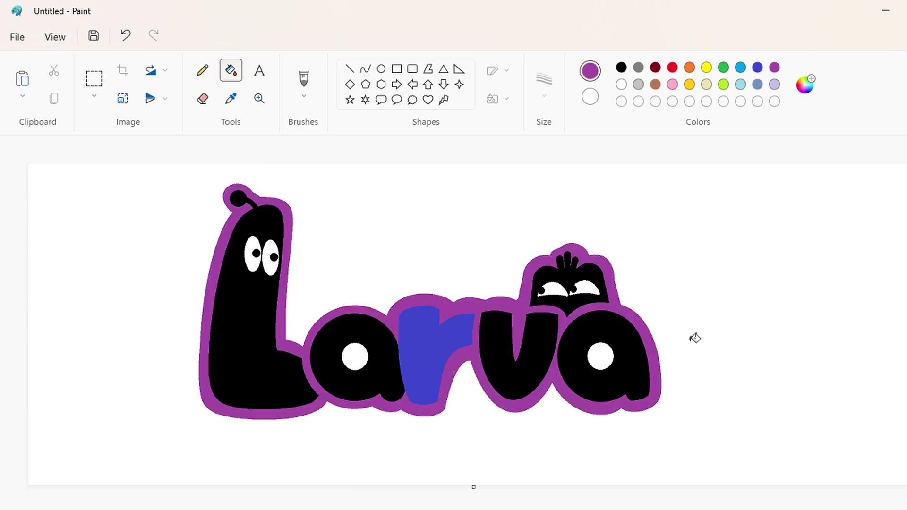
- Separate the first a from the r with a purple curve and fill the black strip beside the r with purple
{"action": "scroll", "coordinate": [553, 312], "scroll_direction": "up", "scroll_amount": 1}
{"action": "left_click_drag", "start_coordinate": [432, 509], "coordinate": [606, 509]}
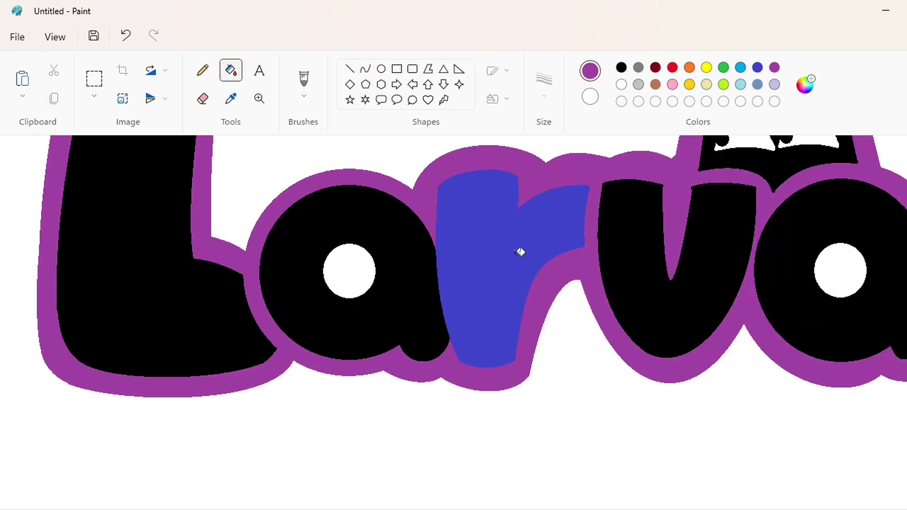
{"action": "left_click", "coordinate": [366, 69]}
{"action": "left_click_drag", "start_coordinate": [442, 354], "coordinate": [420, 213]}
{"action": "left_click_drag", "start_coordinate": [433, 301], "coordinate": [424, 292]}
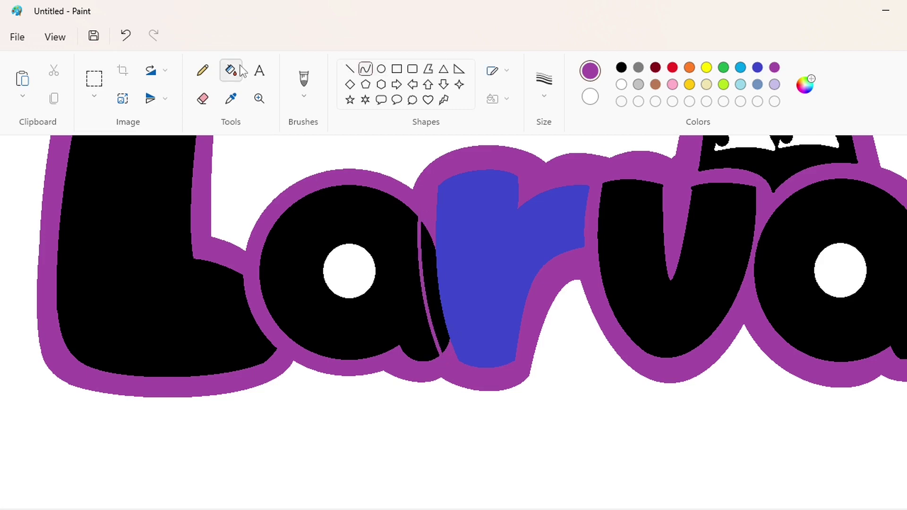
{"action": "left_click", "coordinate": [231, 70]}
{"action": "left_click", "coordinate": [437, 297]}
{"action": "left_click", "coordinate": [878, 509]}
{"action": "left_click", "coordinate": [94, 78]}
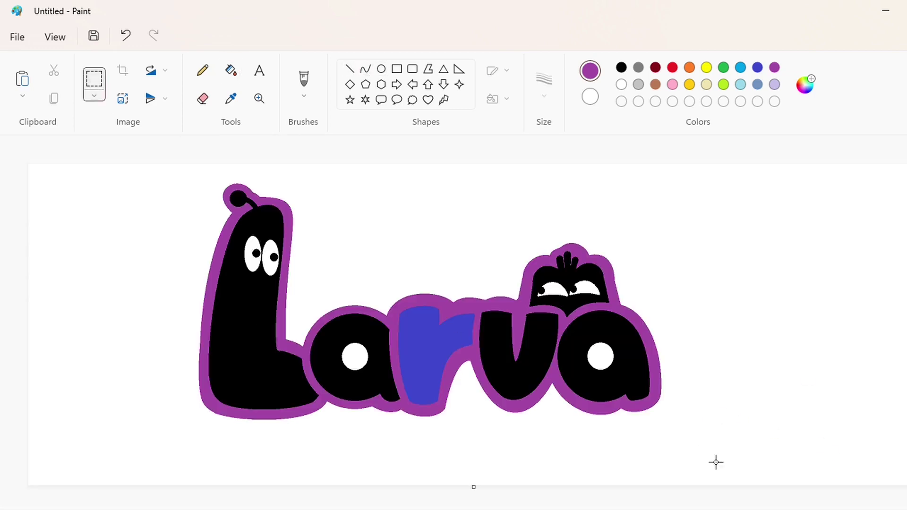
{"action": "left_click_drag", "start_coordinate": [716, 461], "coordinate": [67, 134]}
{"action": "left_click", "coordinate": [791, 254]}
- Try filling the letters of the wordmark with white
{"action": "left_click", "coordinate": [231, 70]}
{"action": "left_click", "coordinate": [621, 85]}
{"action": "left_click", "coordinate": [250, 312]}
{"action": "left_click", "coordinate": [328, 352]}
{"action": "left_click", "coordinate": [418, 354]}
{"action": "left_click", "coordinate": [496, 355]}
{"action": "left_click", "coordinate": [575, 357]}
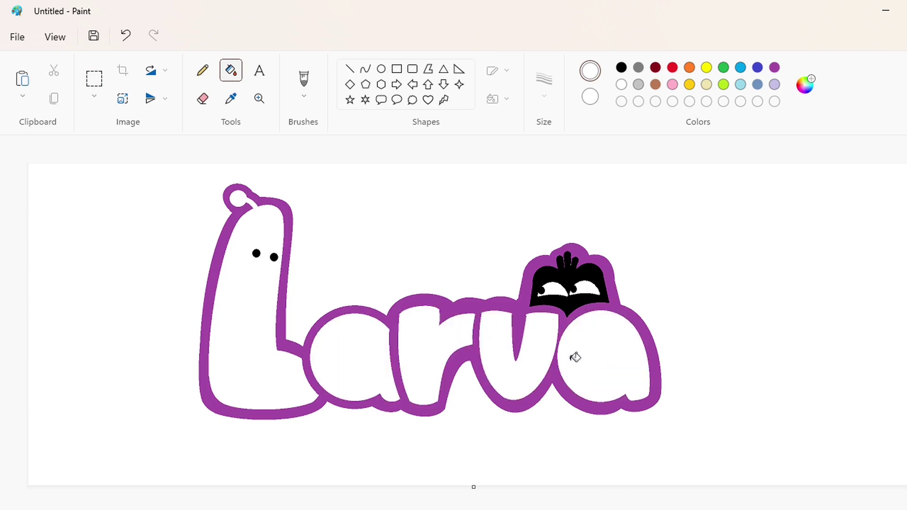
{"action": "left_click", "coordinate": [579, 302]}
{"action": "left_click", "coordinate": [288, 243]}
- Undo the white fills on the letters
{"action": "key", "text": "ctrl+z"}
{"action": "key", "text": "ctrl+z"}
{"action": "key", "text": "ctrl+z"}
{"action": "key", "text": "ctrl+z"}
{"action": "key", "text": "ctrl+z"}
{"action": "key", "text": "ctrl+z"}
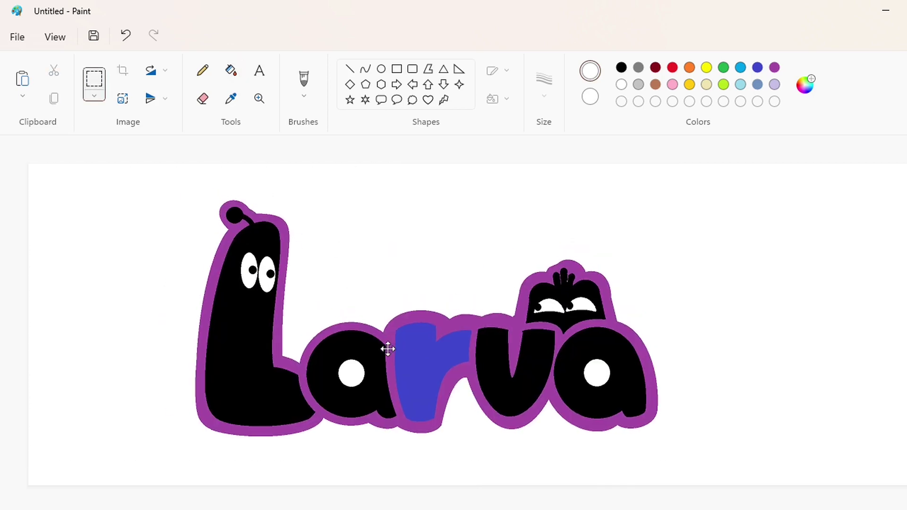
- Move the whole wordmark slightly down and to the right on the canvas and deselect it
{"action": "left_click_drag", "start_coordinate": [437, 343], "coordinate": [451, 345]}
{"action": "left_click", "coordinate": [767, 186]}
- Fill the L with its antenna and pupils, both a's, the r, the v and the tufted head with bright blue
{"action": "left_click", "coordinate": [740, 67]}
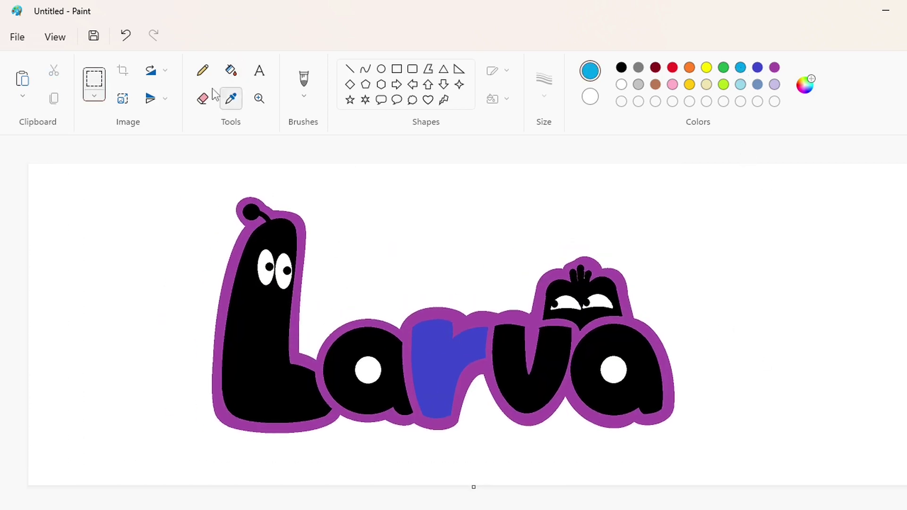
{"action": "left_click", "coordinate": [231, 71]}
{"action": "left_click", "coordinate": [263, 329]}
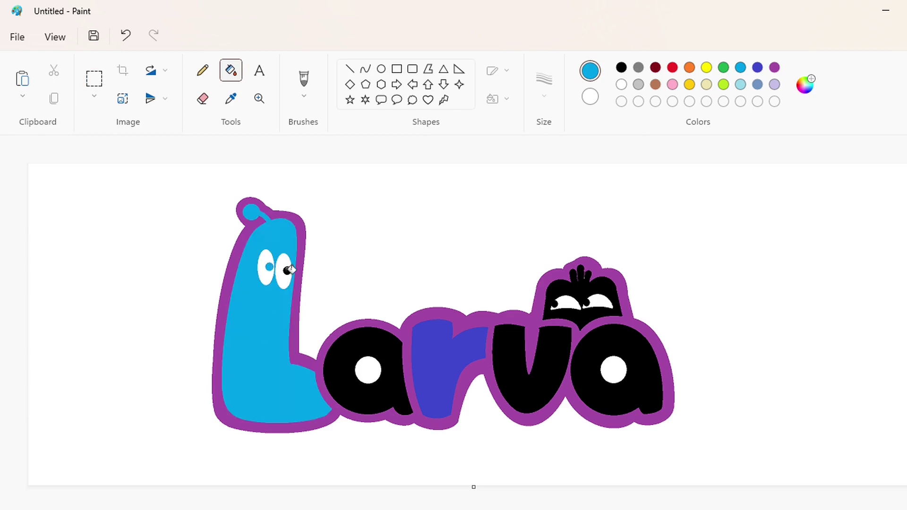
{"action": "left_click", "coordinate": [341, 362]}
{"action": "left_click", "coordinate": [447, 371]}
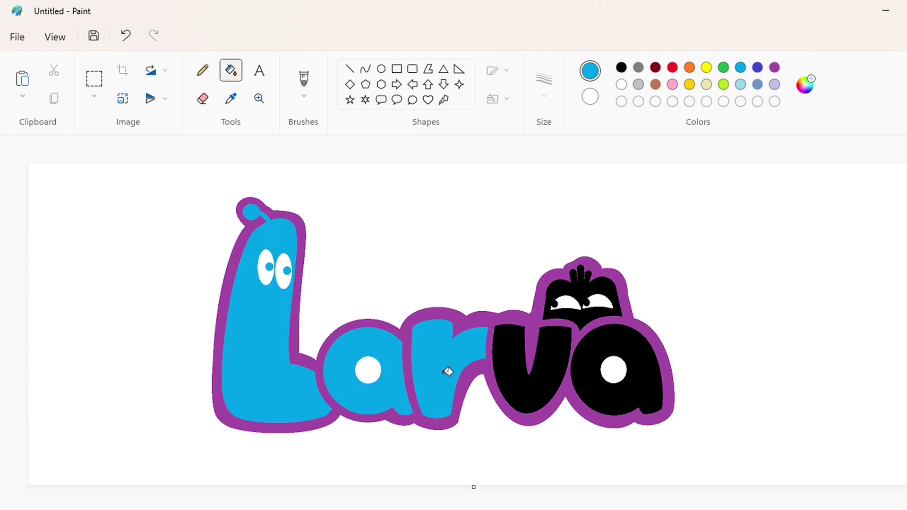
{"action": "left_click", "coordinate": [524, 384]}
{"action": "left_click", "coordinate": [599, 383]}
{"action": "left_click", "coordinate": [584, 310]}
- Fill the centre holes of both a's and the purple outline with black
{"action": "left_click", "coordinate": [621, 69]}
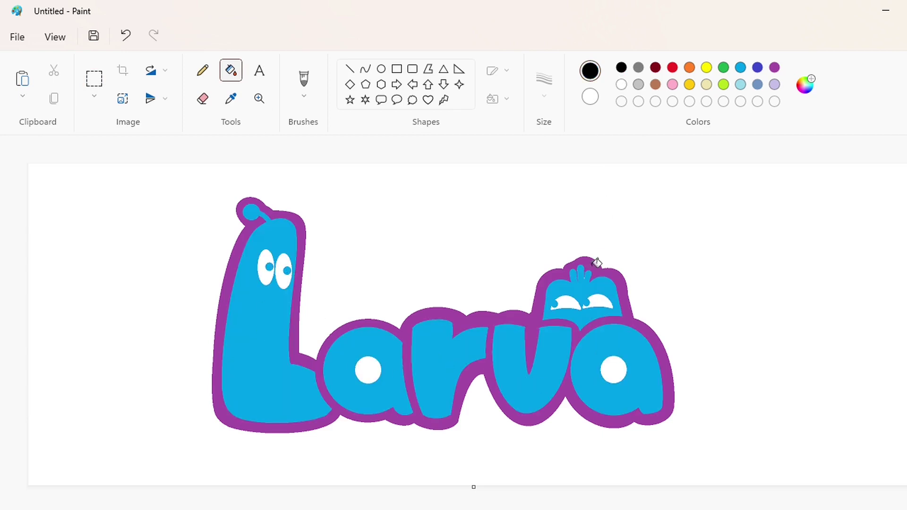
{"action": "left_click", "coordinate": [614, 370]}
{"action": "left_click", "coordinate": [368, 370]}
{"action": "left_click", "coordinate": [224, 332]}
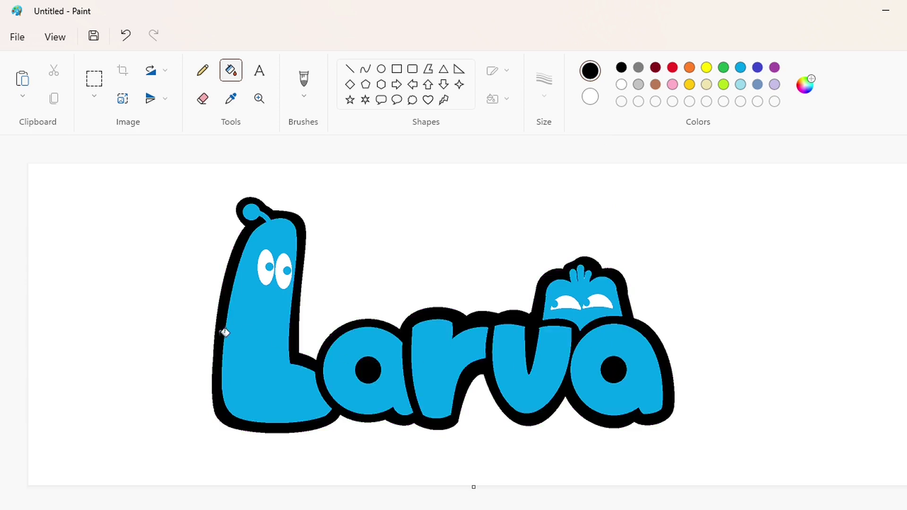